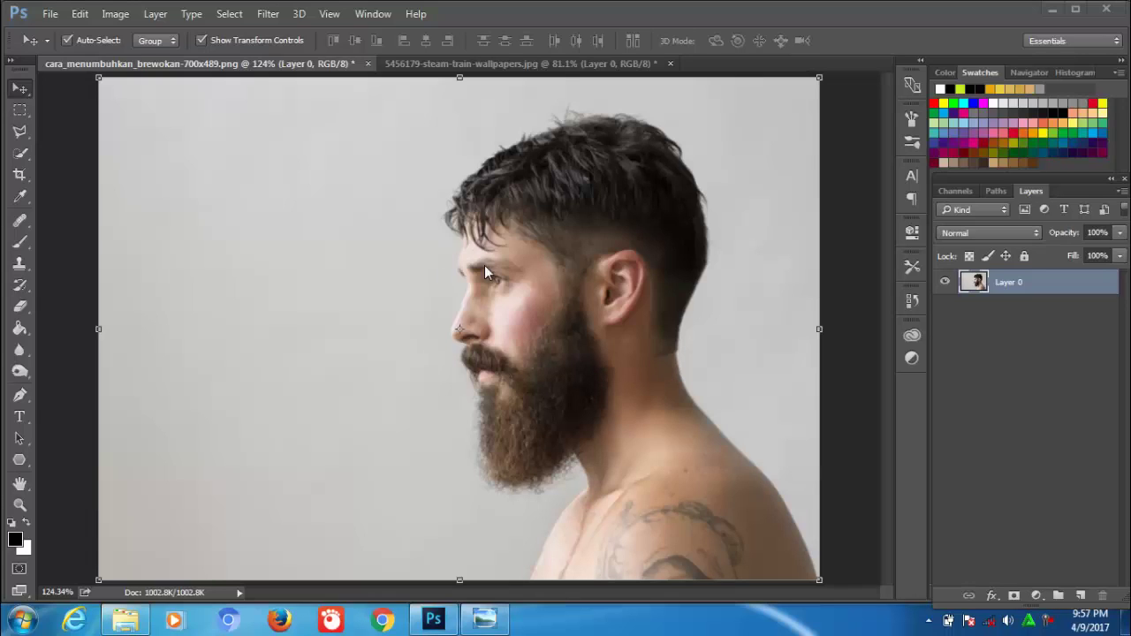
- Return to the bearded man portrait and Magic Wand-select its grey background
click(562, 66)
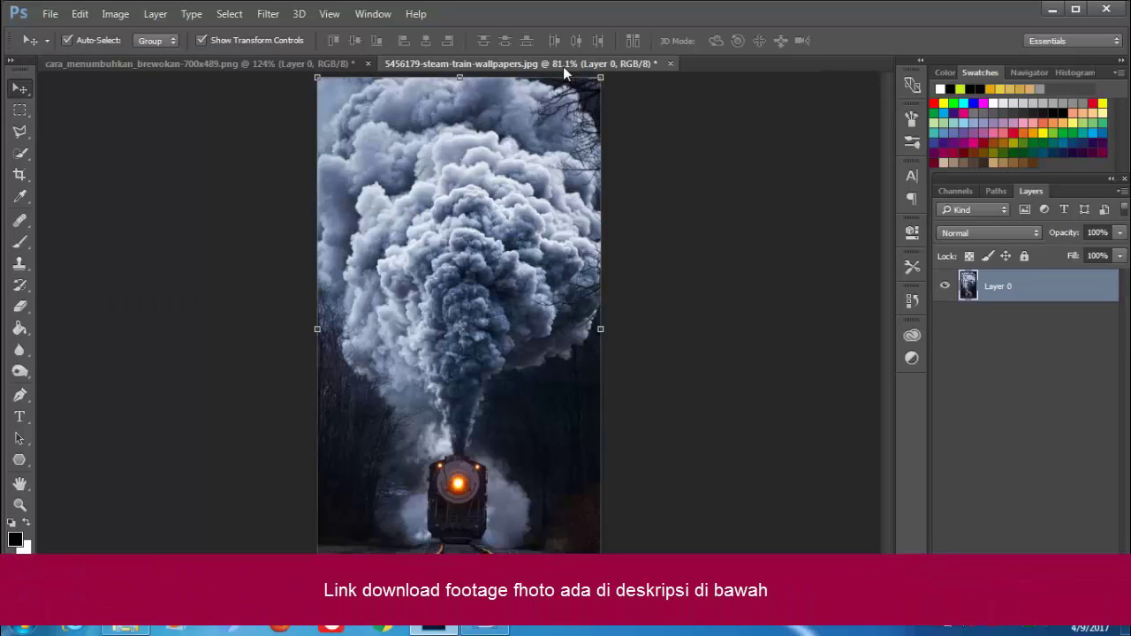
click(212, 64)
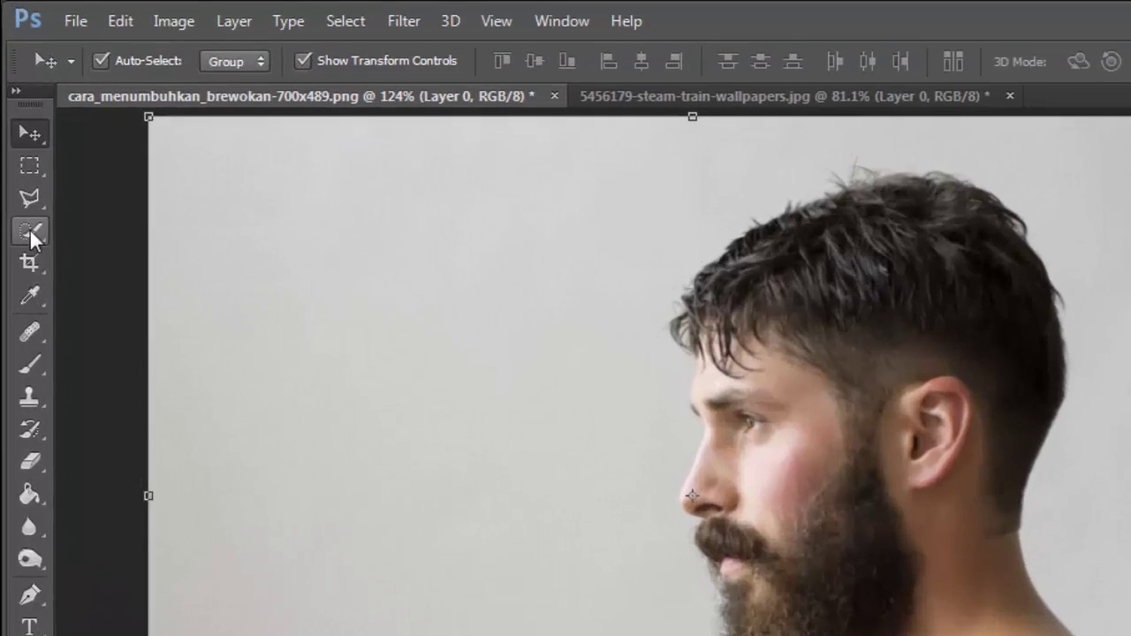
right_click(19, 153)
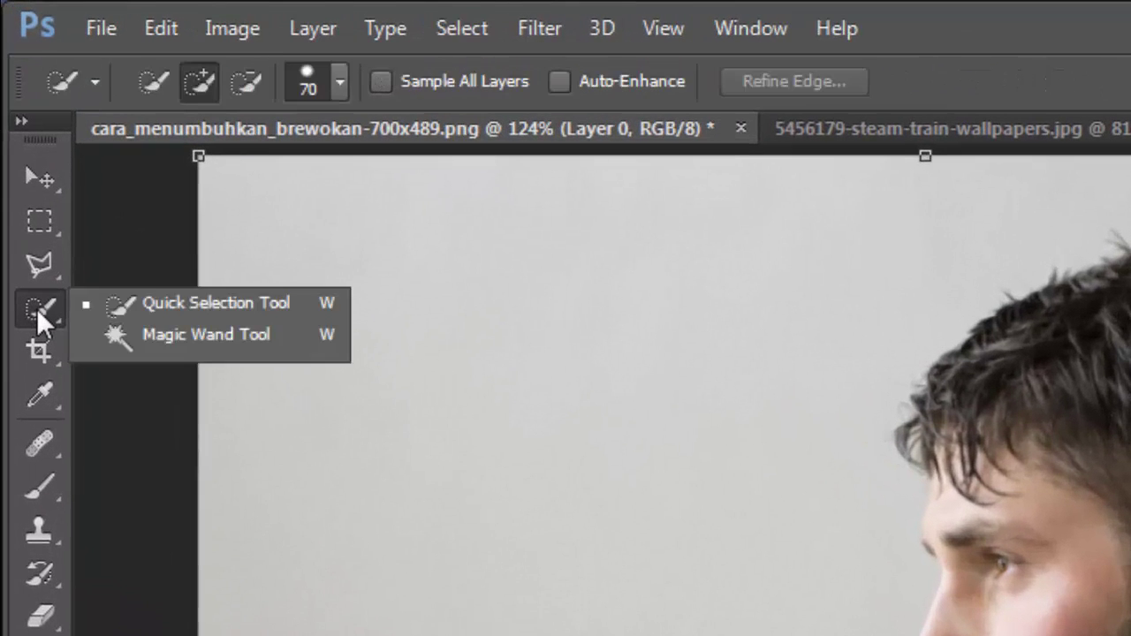
click(74, 165)
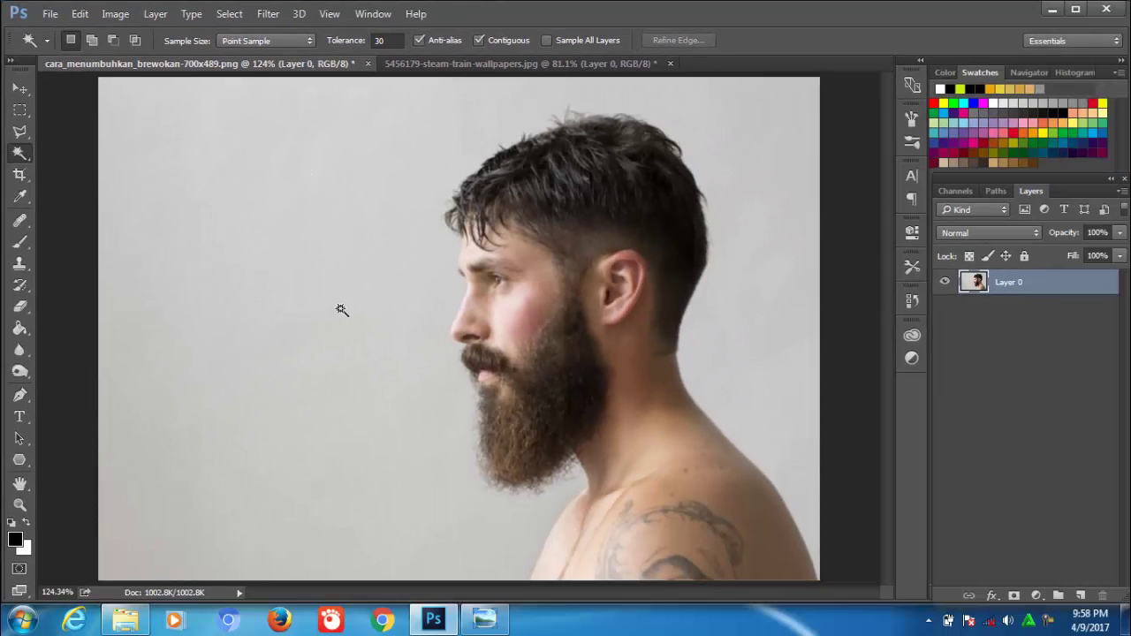
click(341, 309)
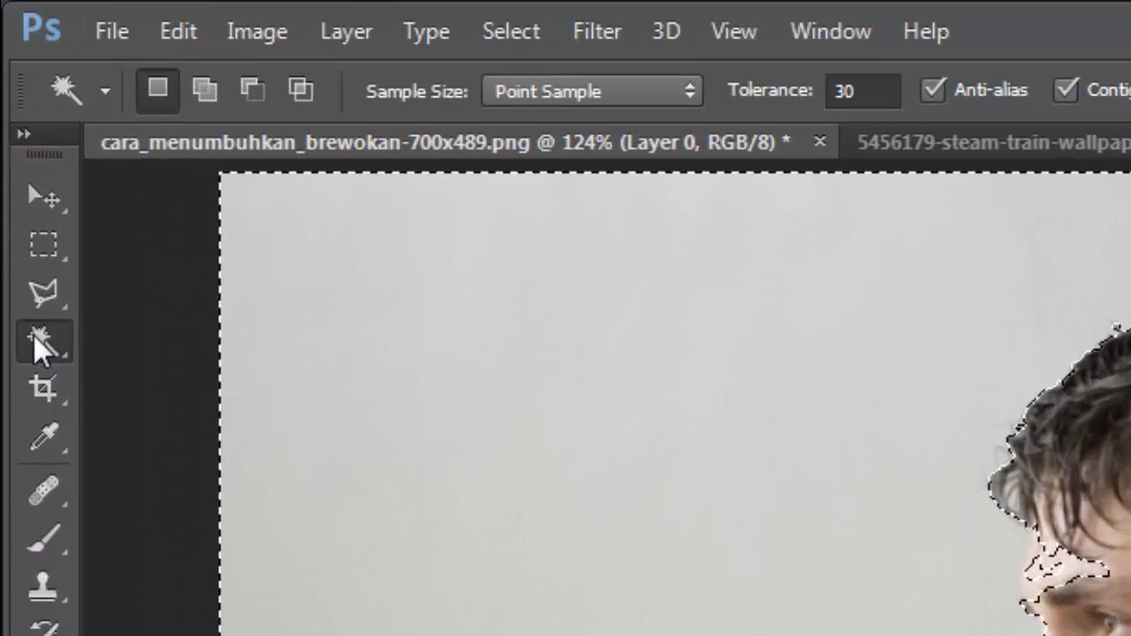
- Subtract the stray forehead area from the selection with Quick Selection
right_click(37, 340)
click(156, 336)
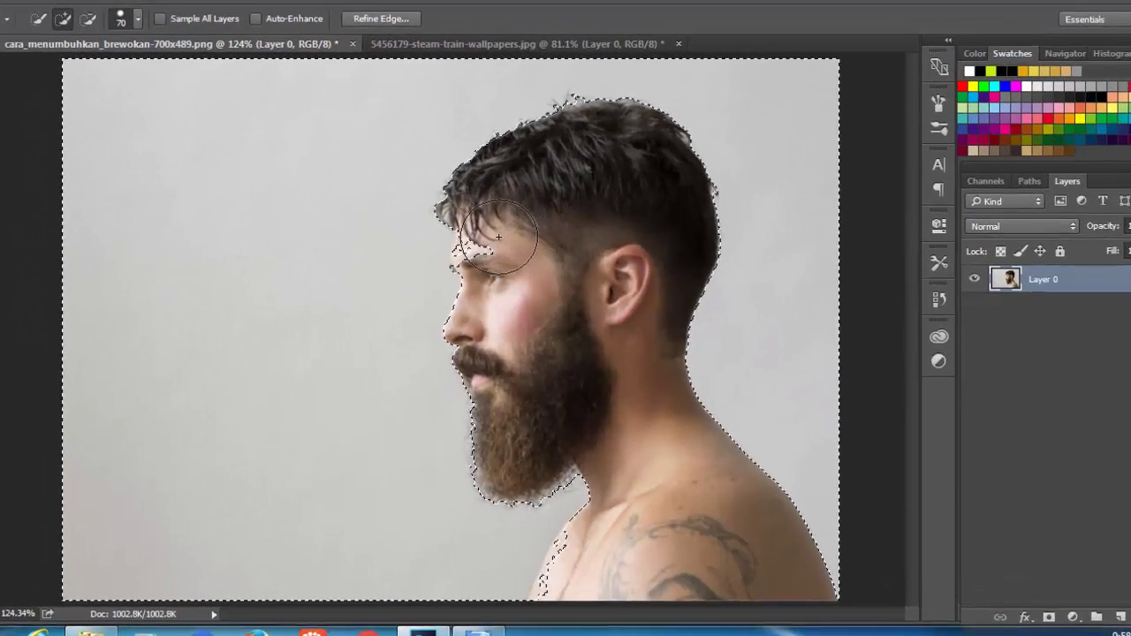
key(alt)
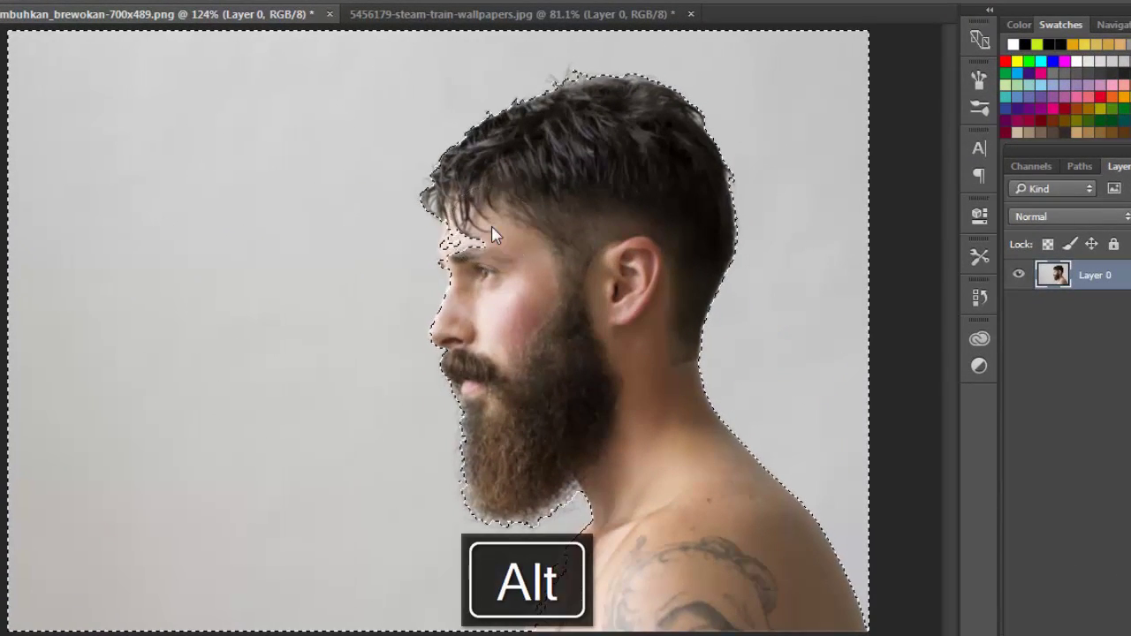
mouse_move(468, 252)
mouse_down()
mouse_move(493, 265)
mouse_move(541, 386)
mouse_up()
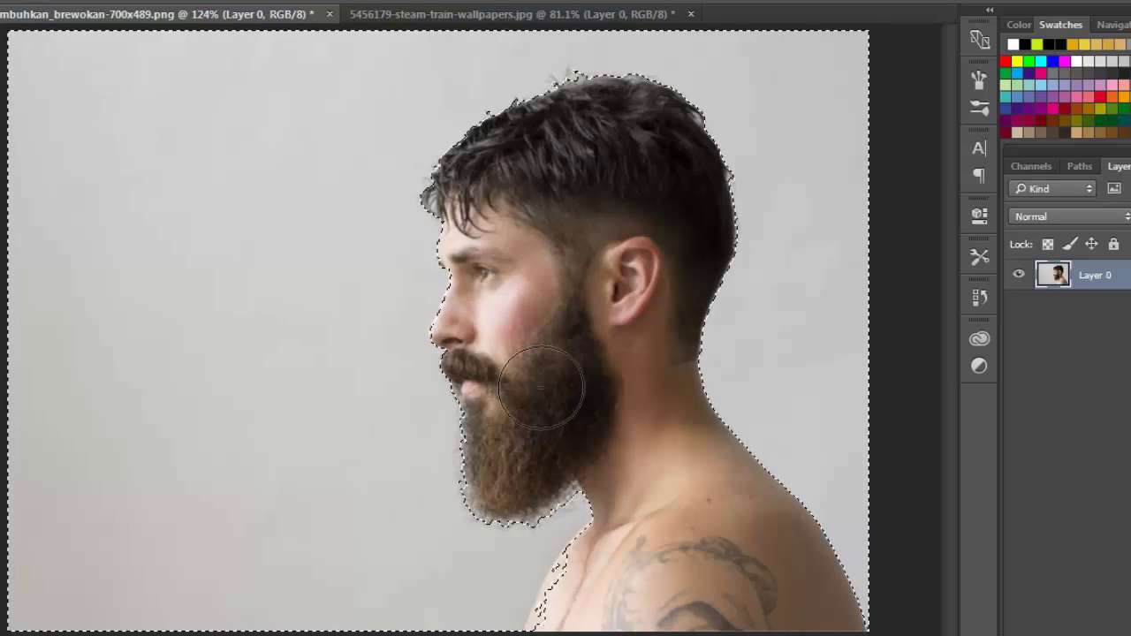
key(alt)
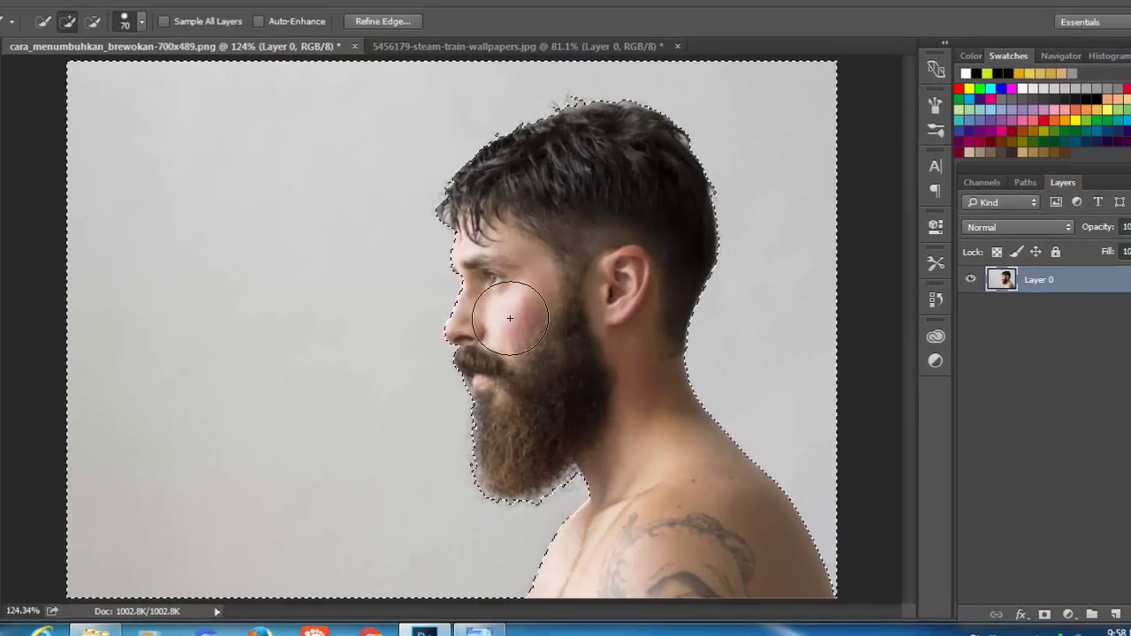
click(19, 505)
- Zoom in on the face profile and set the Quick Selection brush to size 20
key(ctrl+d)
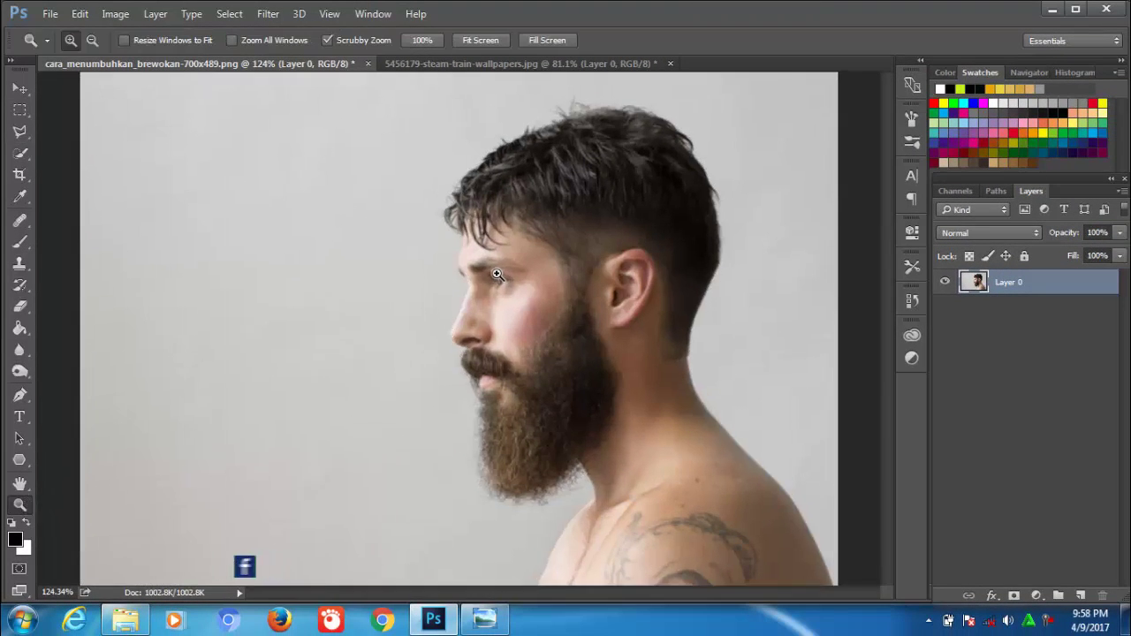
click(498, 274)
click(498, 275)
click(477, 283)
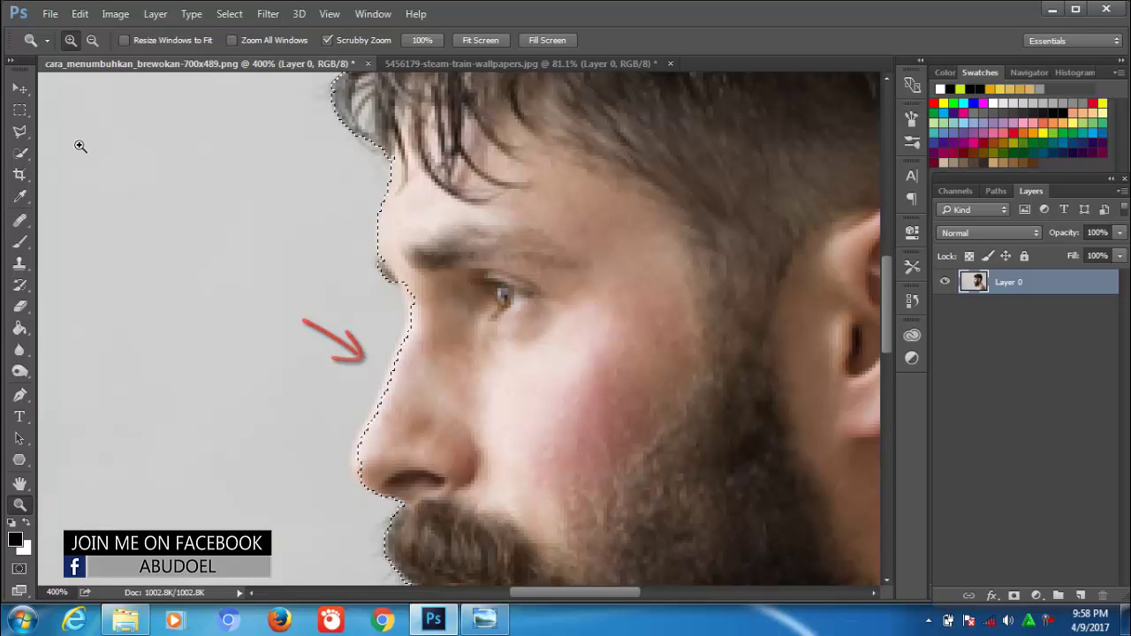
click(20, 156)
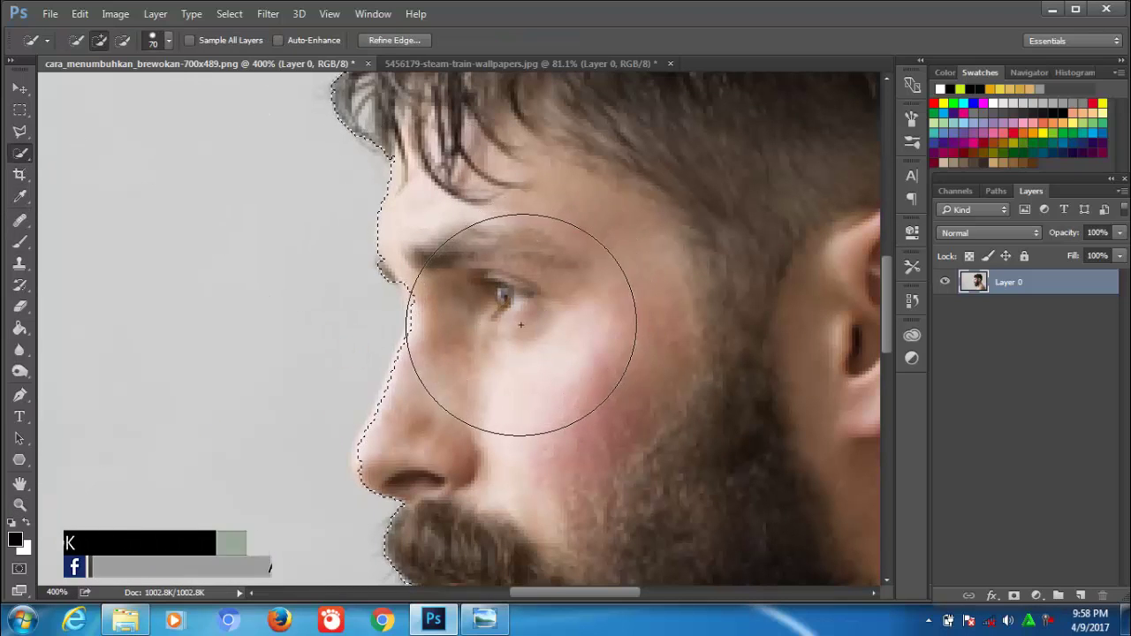
key(alt)
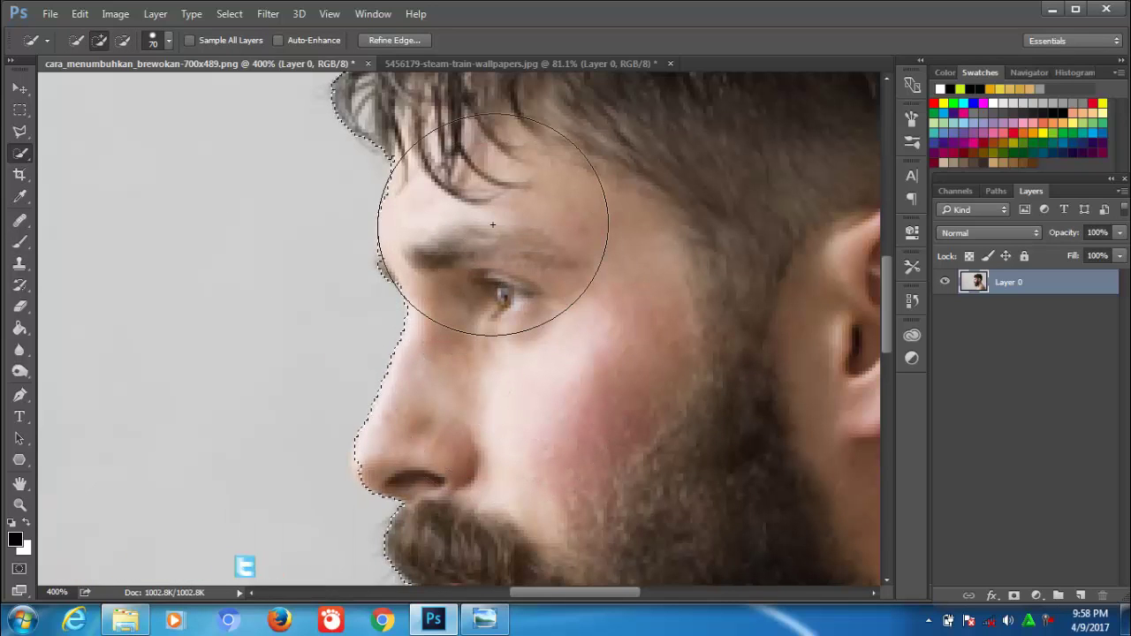
key(bracketleft)
key(bracketleft)
key(bracketleft)
key(bracketleft)
key(bracketleft)
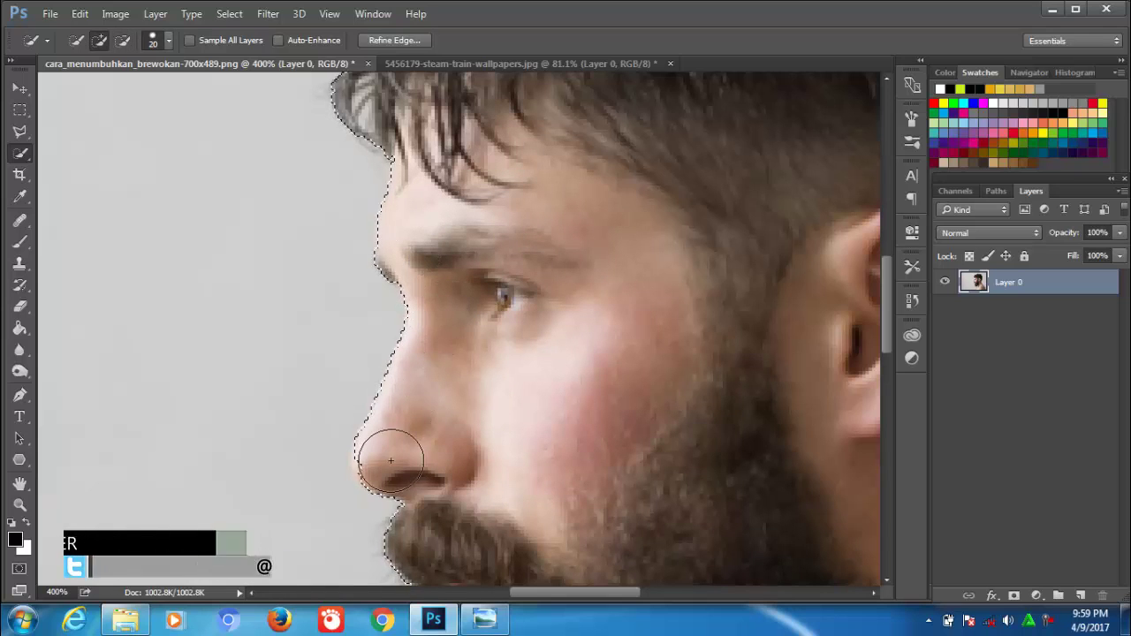
- Subtract grey background along the nose, lips and beard edges, then zoom back out
key(alt)
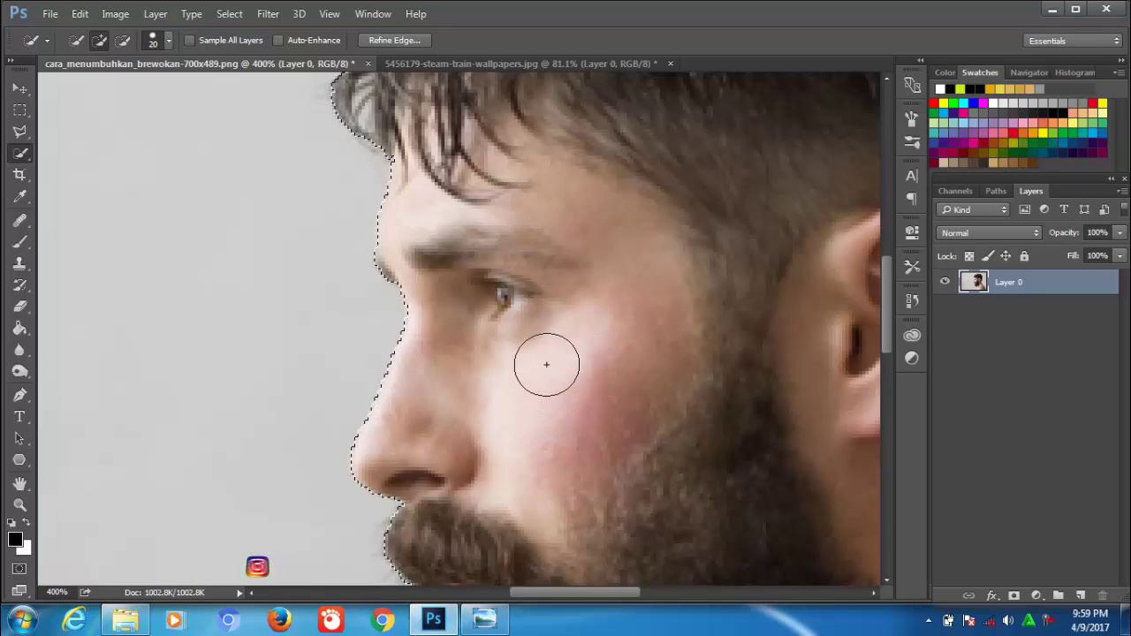
mouse_move(546, 364)
mouse_down()
mouse_move(523, 225)
mouse_move(543, 166)
mouse_up()
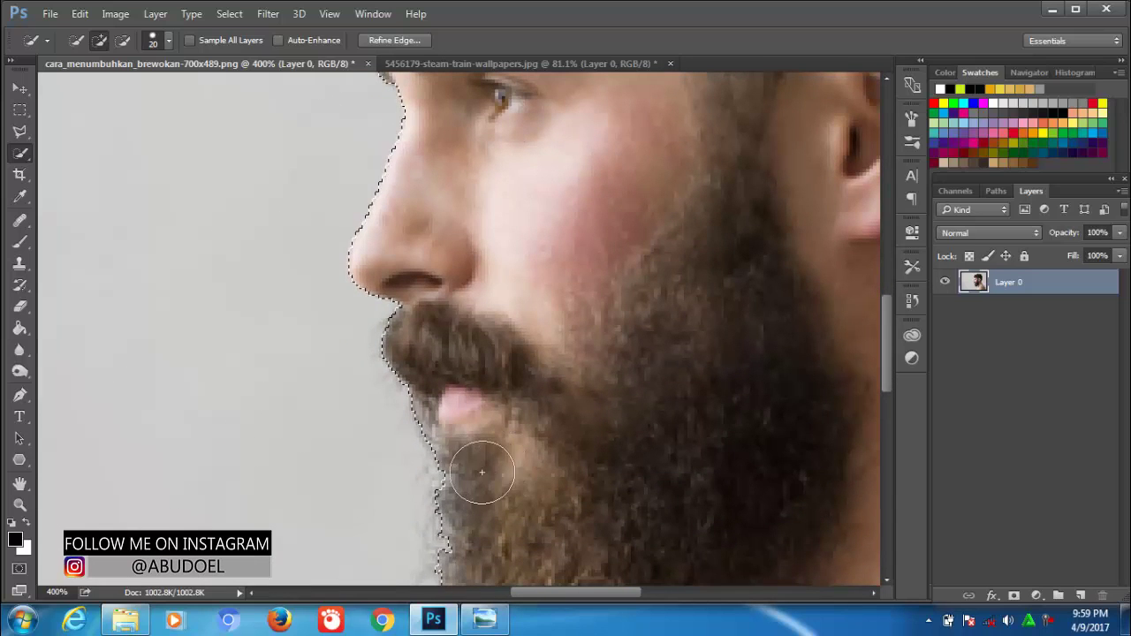
key(alt)
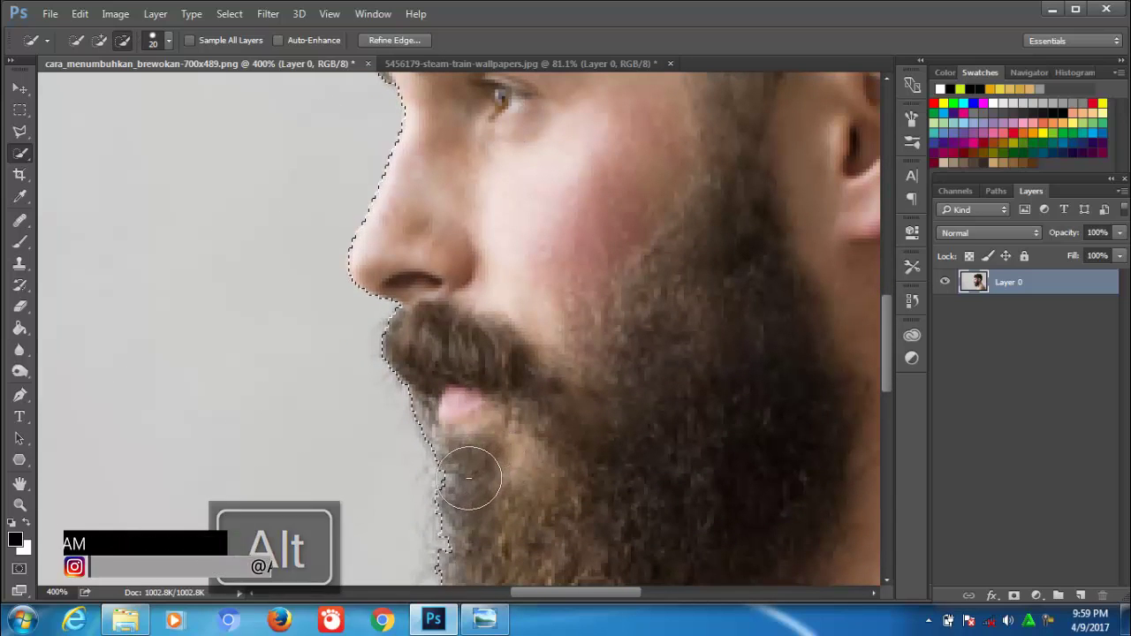
mouse_move(882, 351)
mouse_down()
mouse_move(884, 399)
mouse_move(885, 384)
mouse_up()
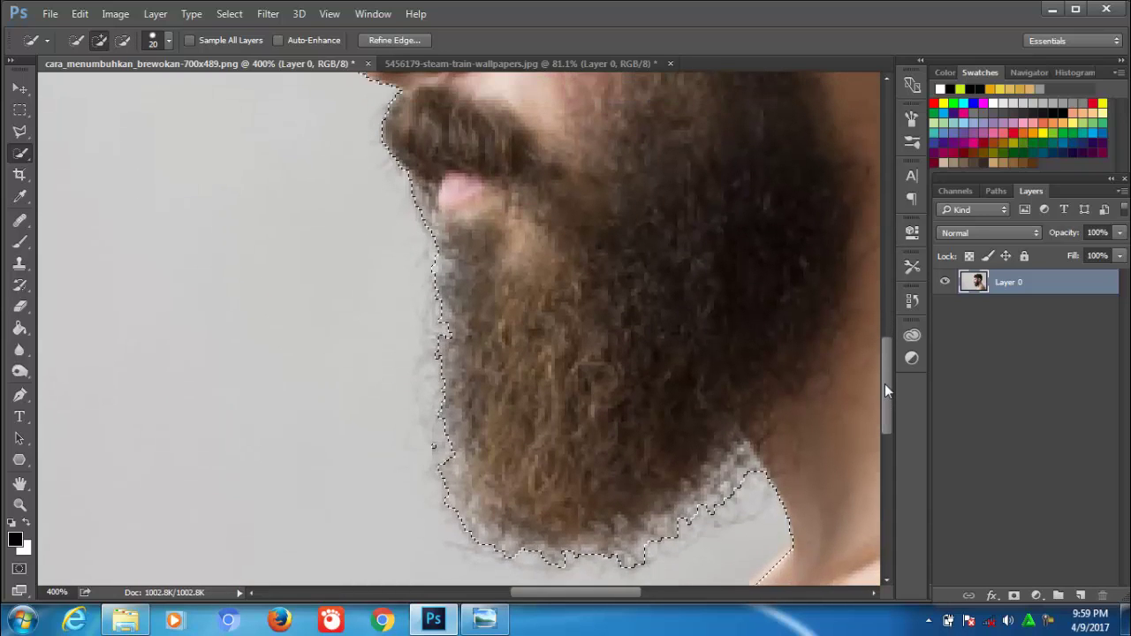
key(alt)
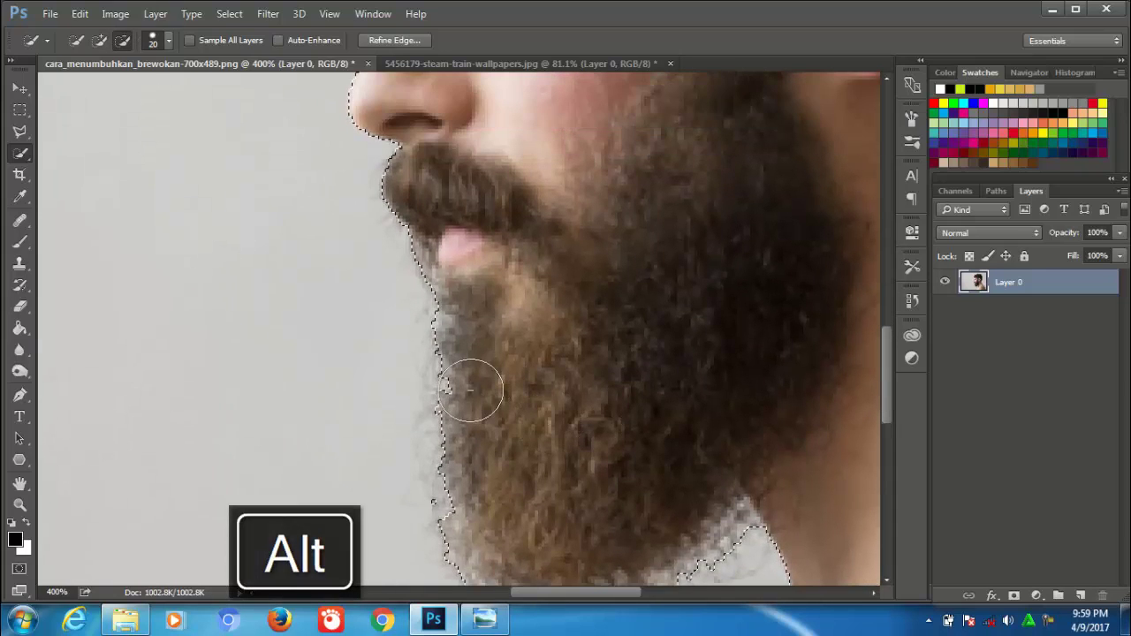
alt+click(471, 387)
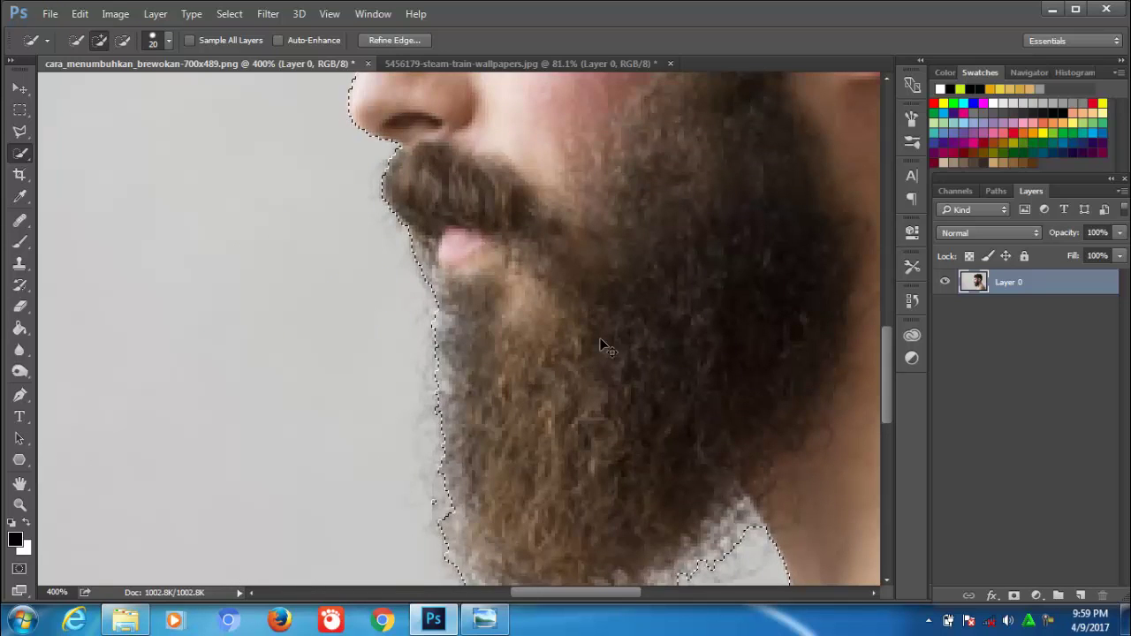
scroll(603, 347, down, 3)
scroll(601, 341, down, 3)
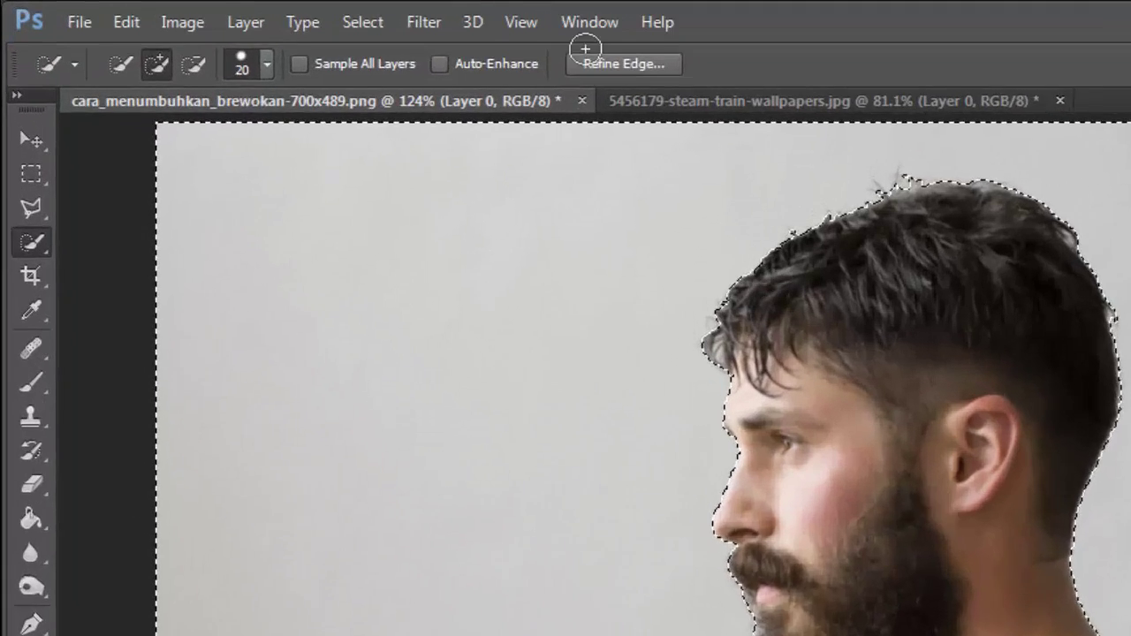
- Invert the selection onto the man and preview it briefly in Quick Mask
click(370, 22)
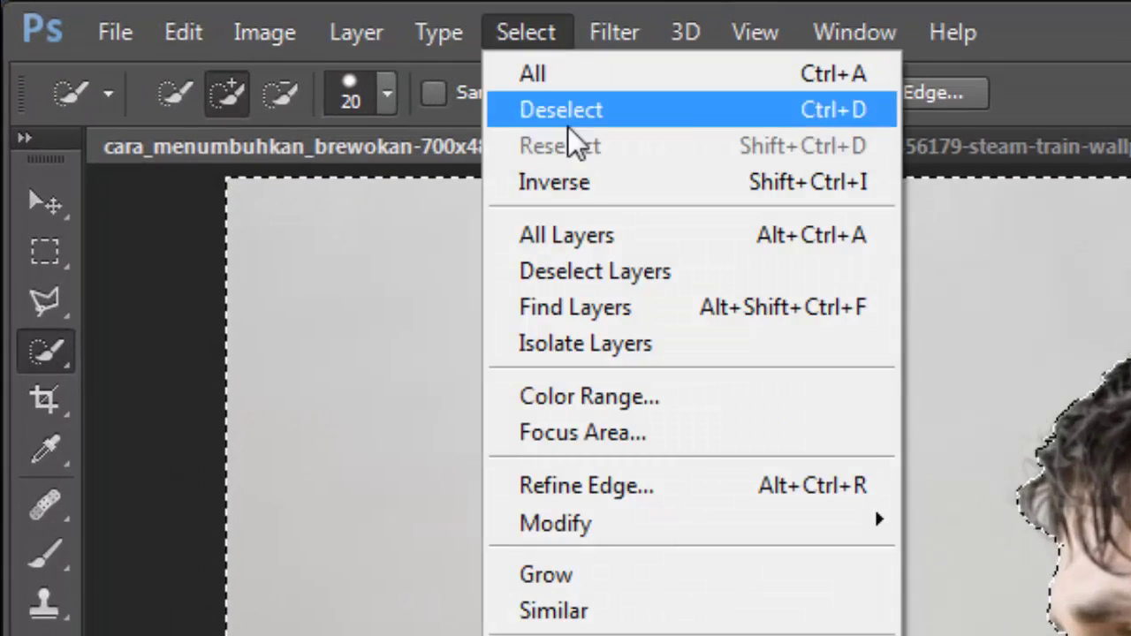
click(571, 187)
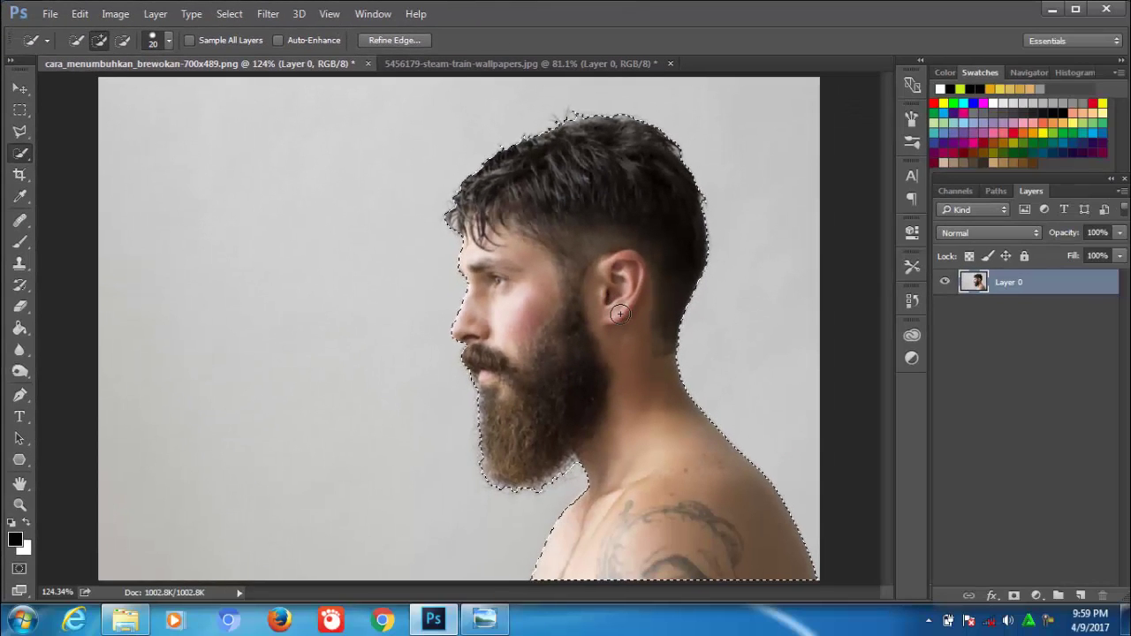
key(q)
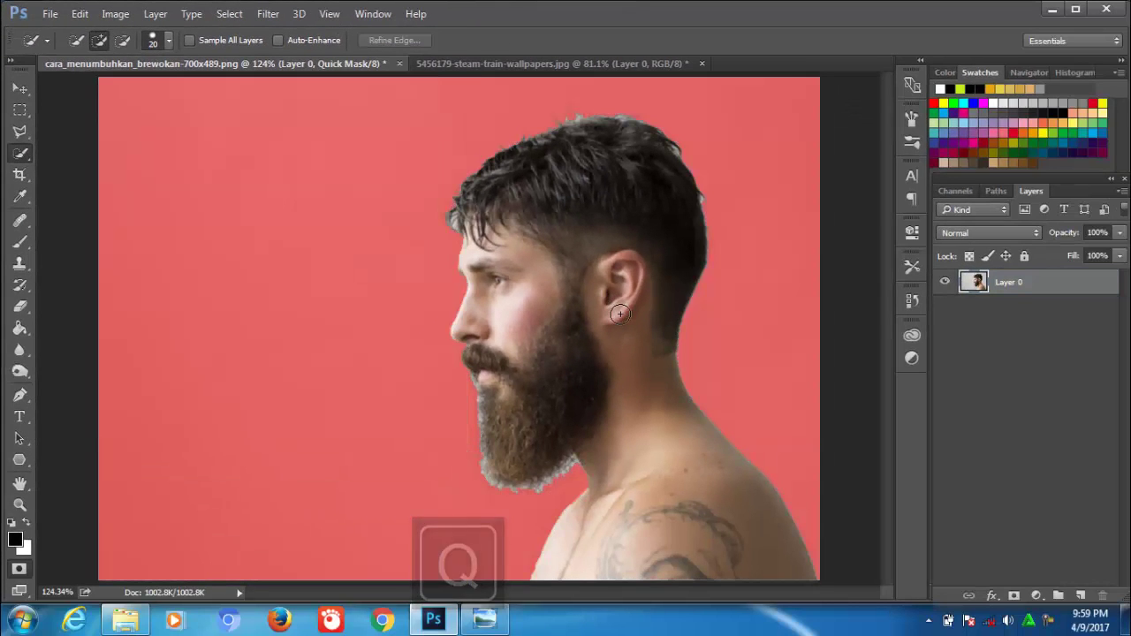
key(q)
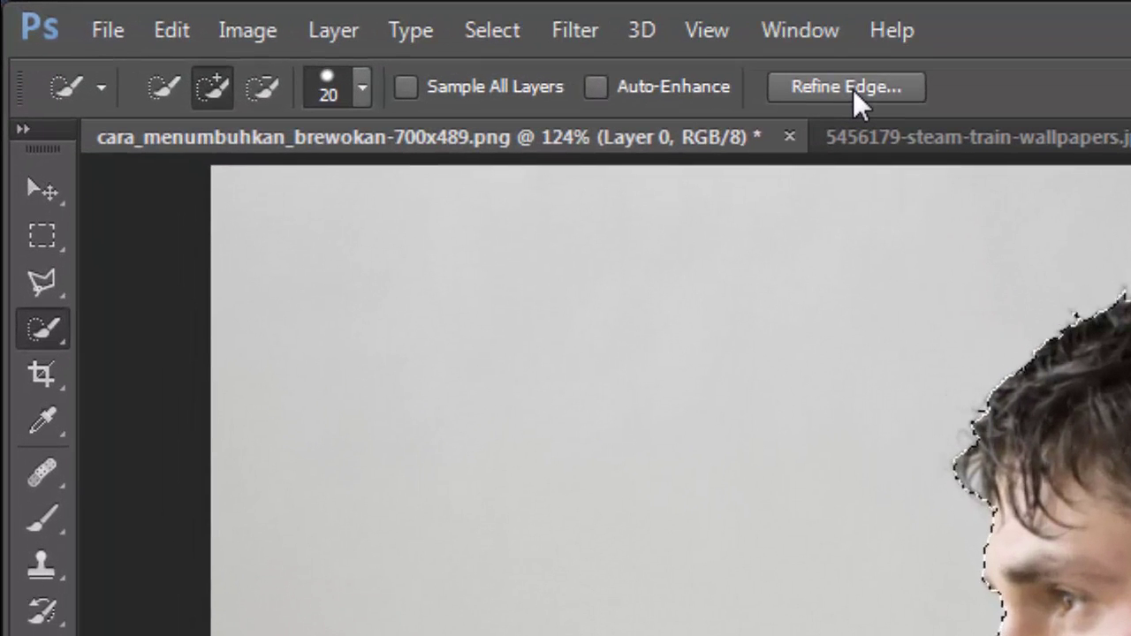
- Refine Edge with a 33.5 px radius, brushing the beard edge, outputting to a new layer
click(852, 90)
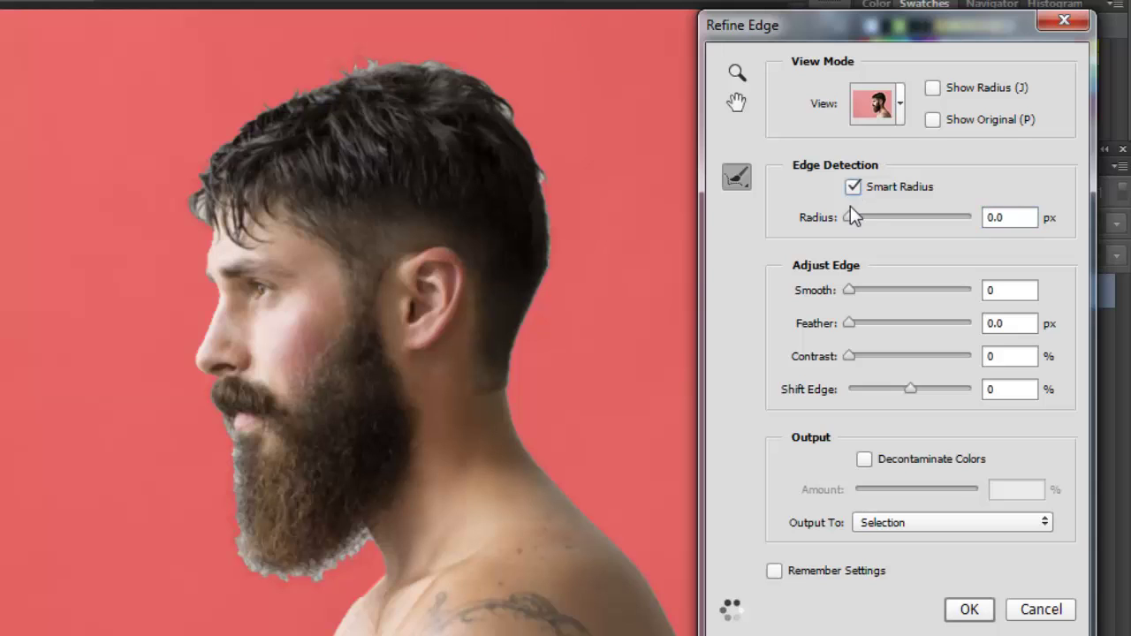
drag(847, 216, 890, 217)
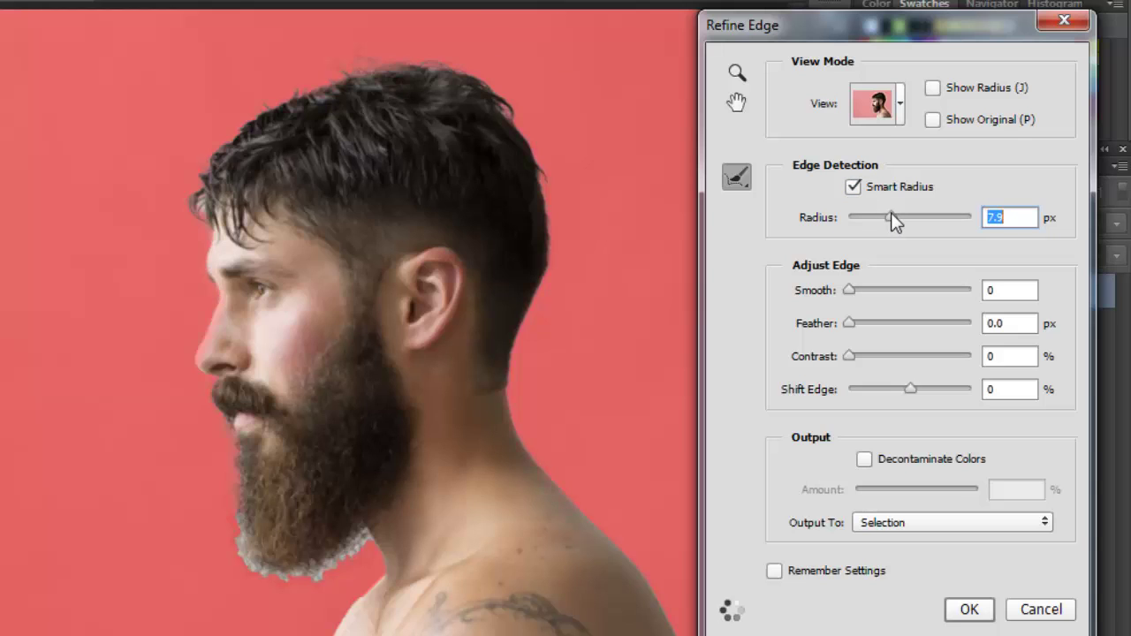
drag(889, 214, 909, 214)
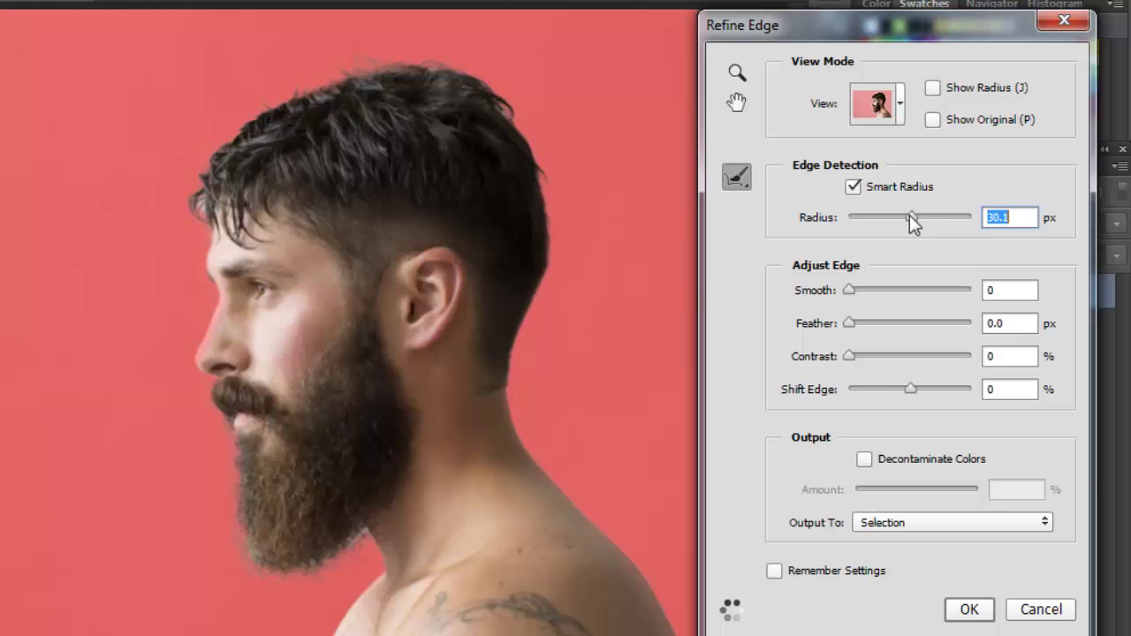
drag(912, 215, 915, 217)
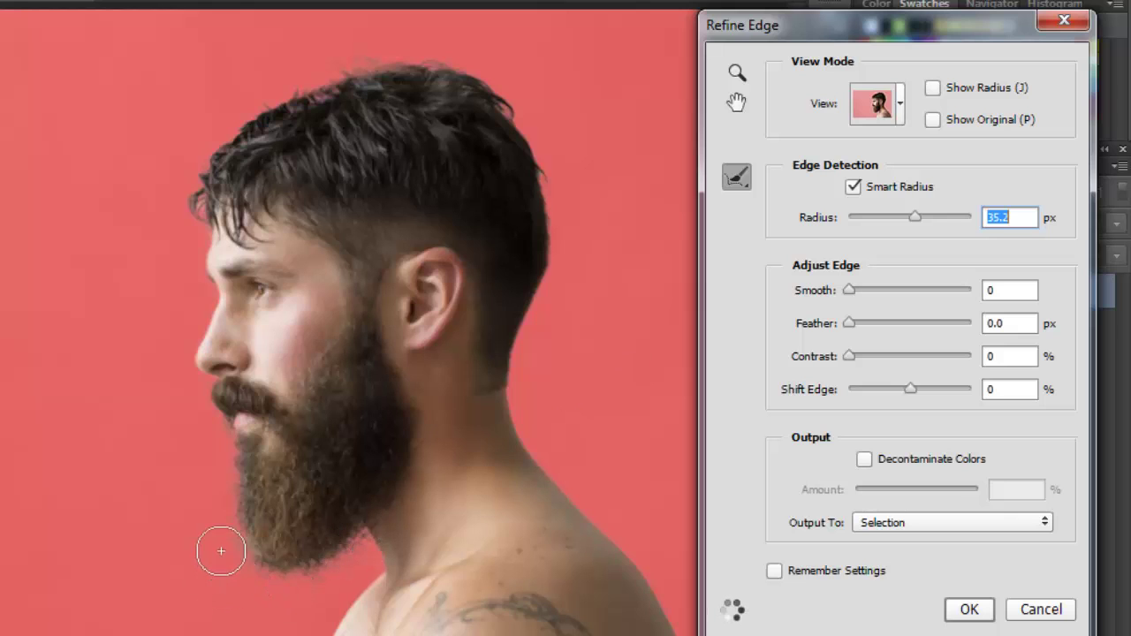
drag(223, 534, 263, 576)
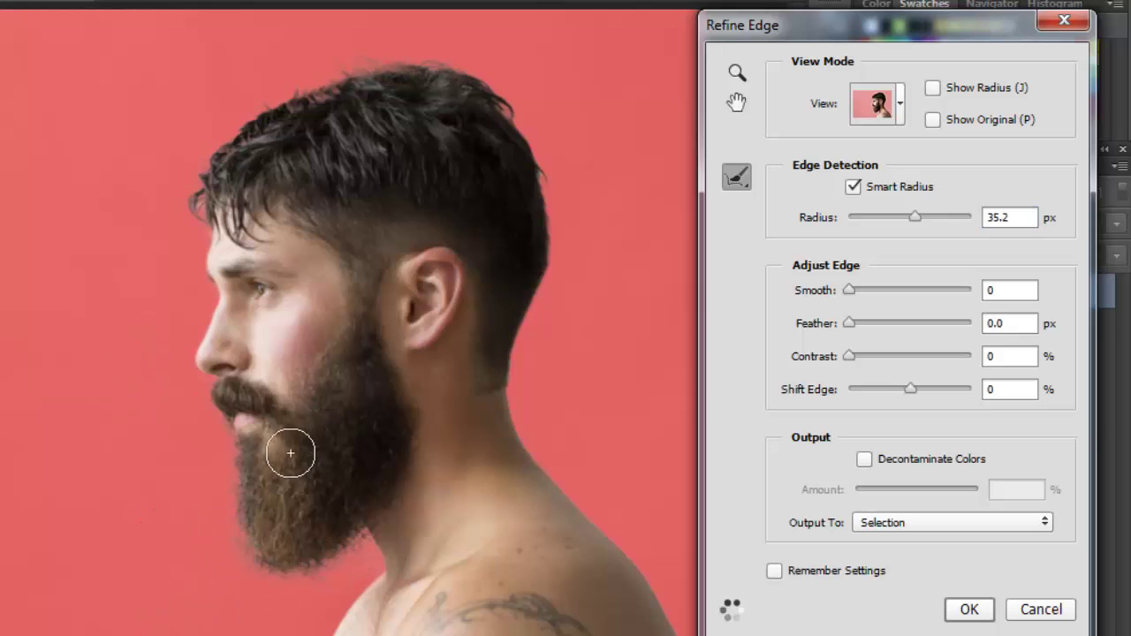
click(1045, 527)
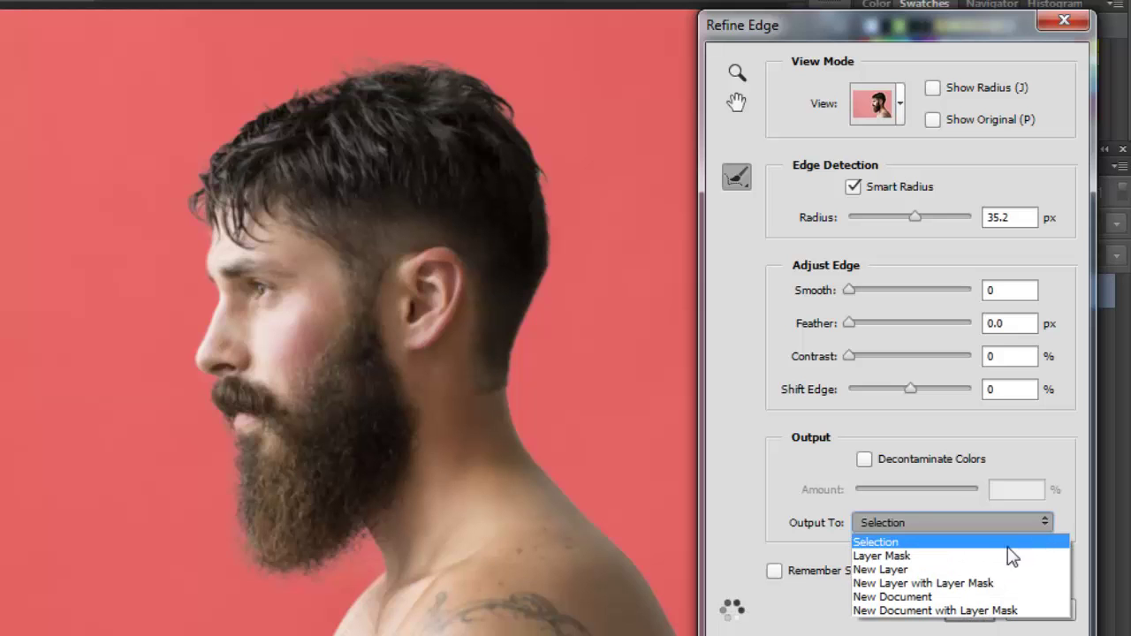
click(941, 569)
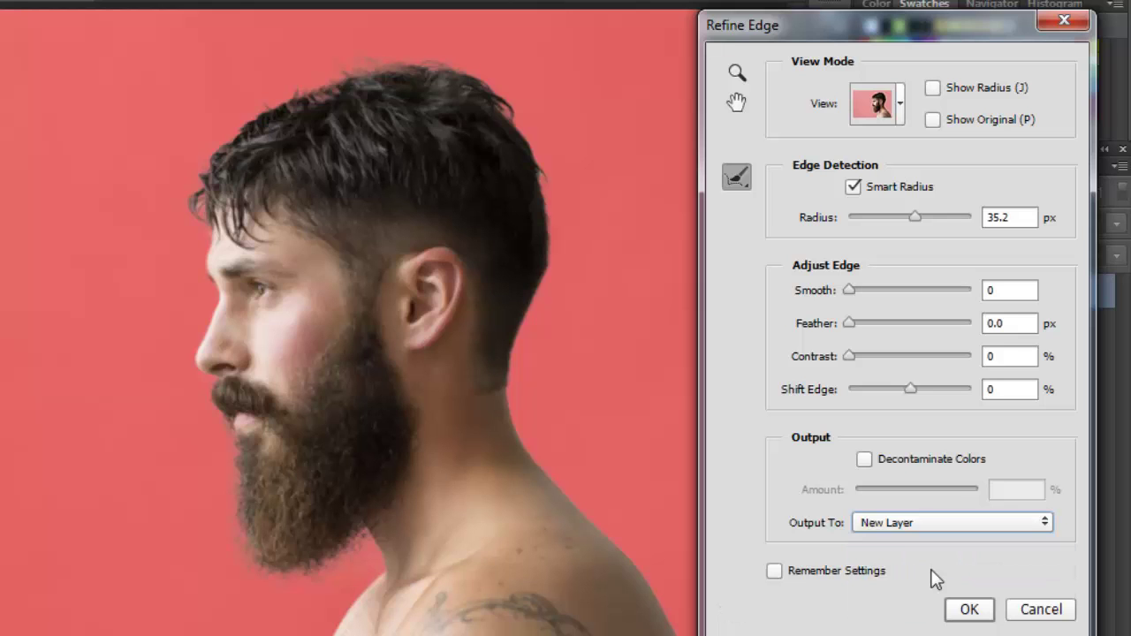
click(969, 609)
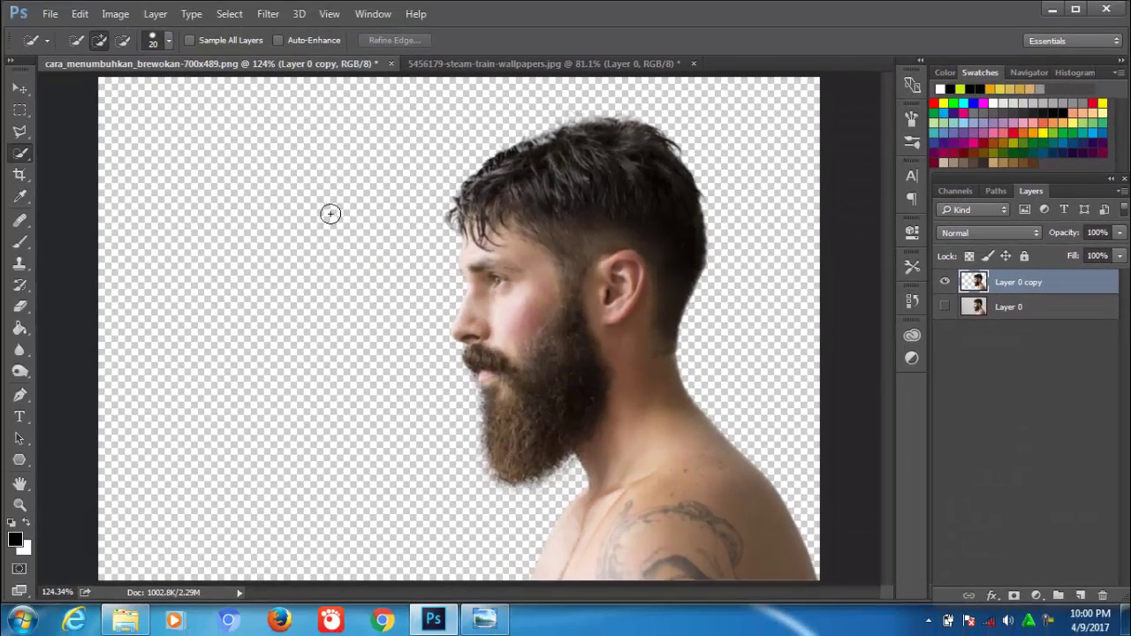
- Flip the cut-out man horizontally to face right and move him toward the canvas centre
key(ctrl+t)
click(17, 91)
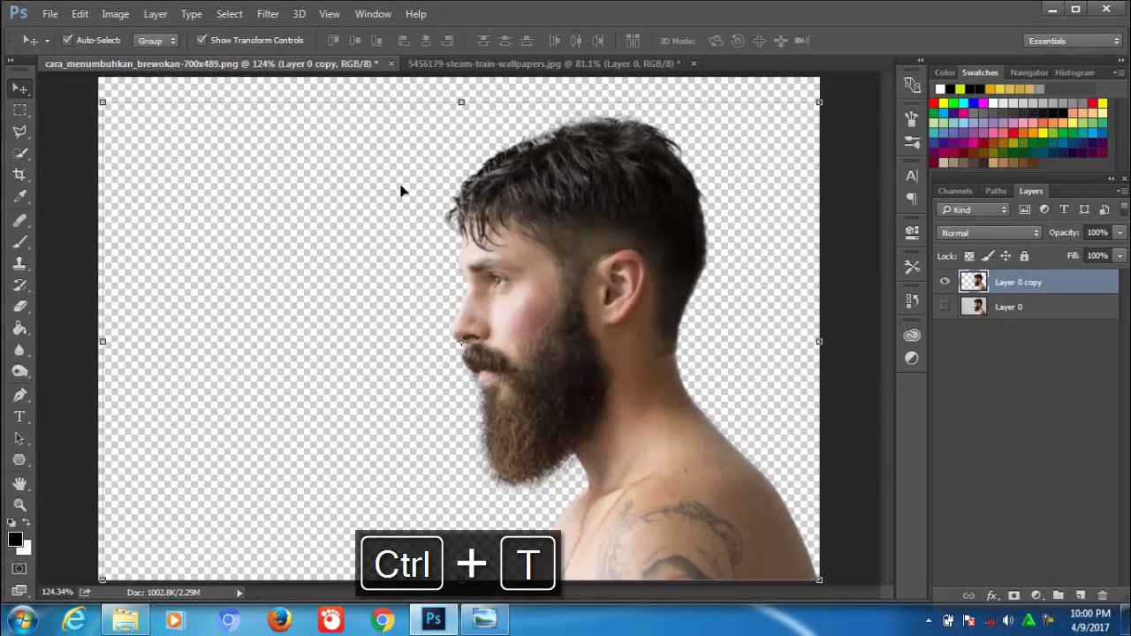
key(ctrl+t)
right_click(564, 241)
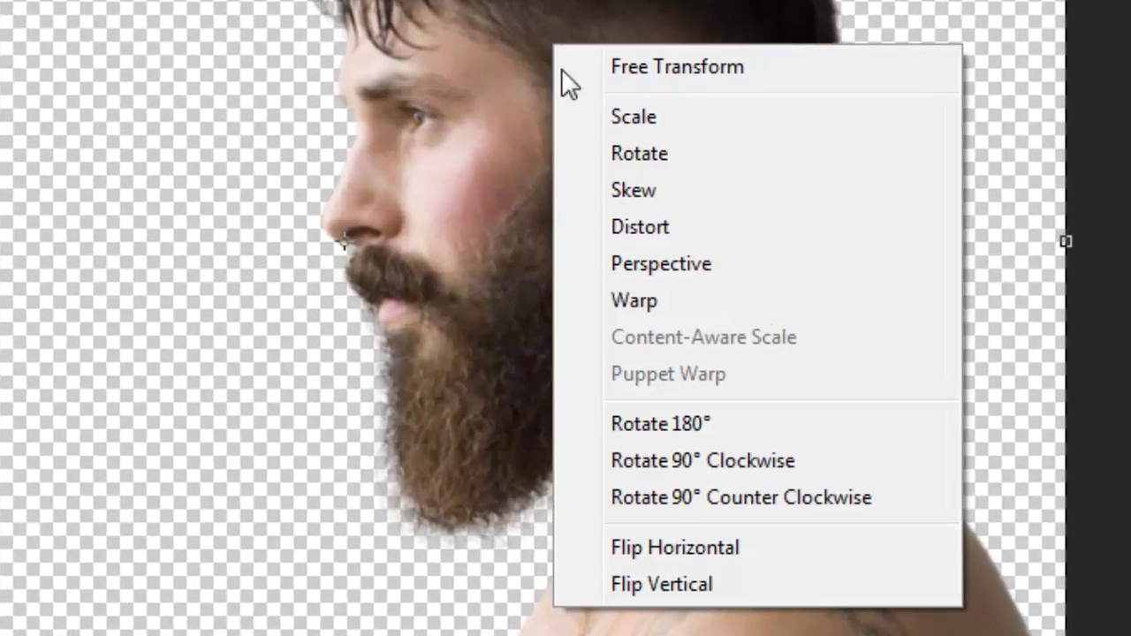
click(668, 546)
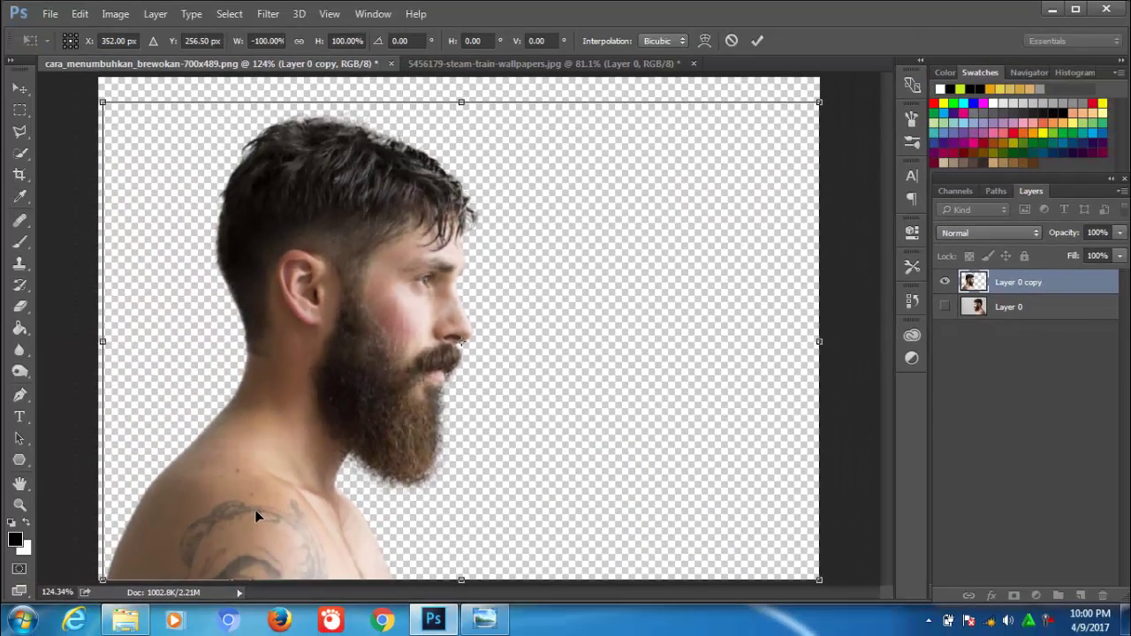
drag(257, 515, 375, 513)
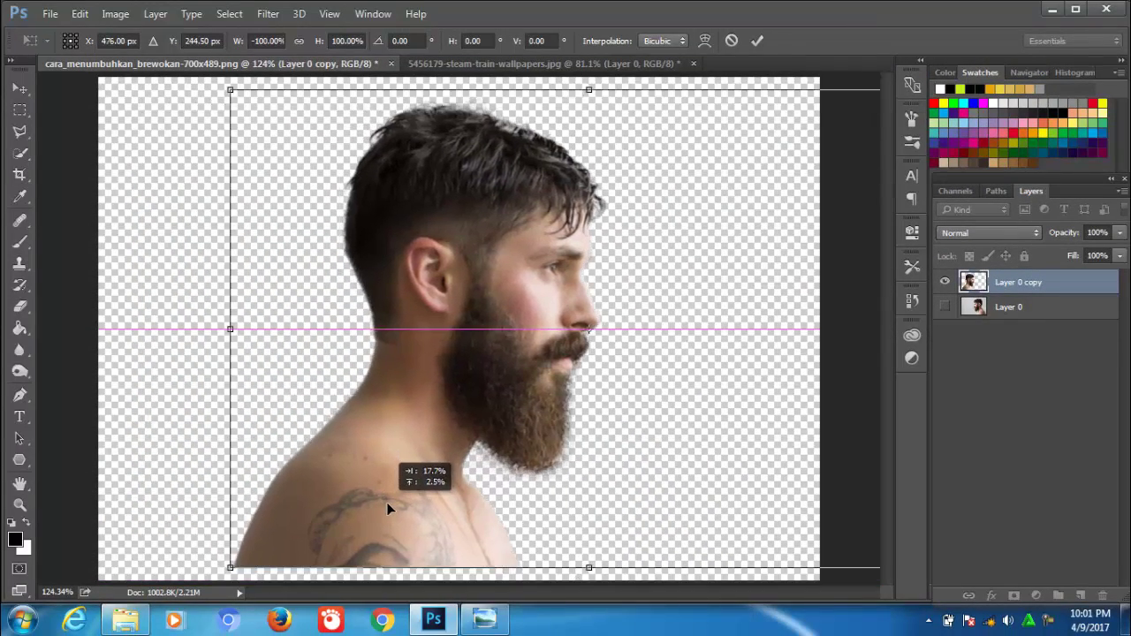
drag(375, 513, 401, 511)
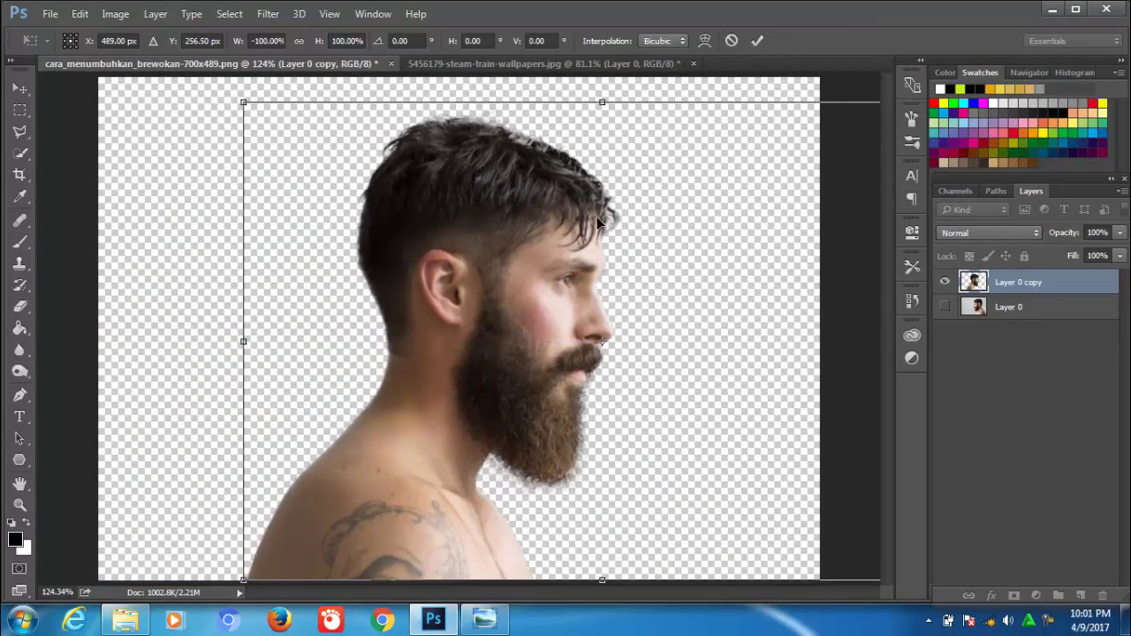
click(758, 40)
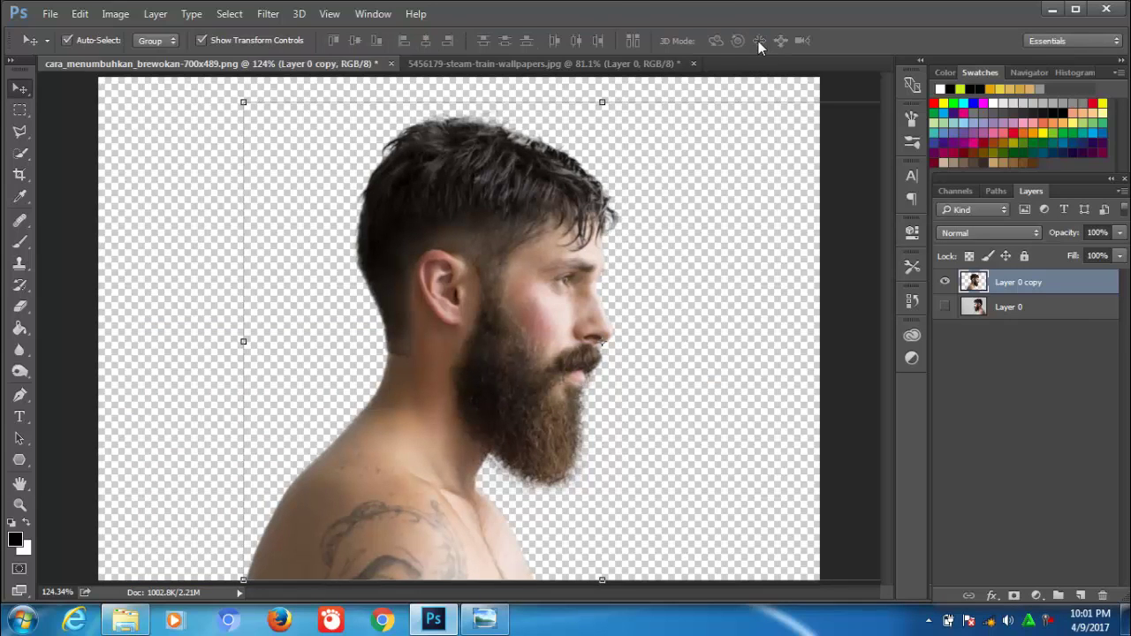
key(ctrl+shift+t)
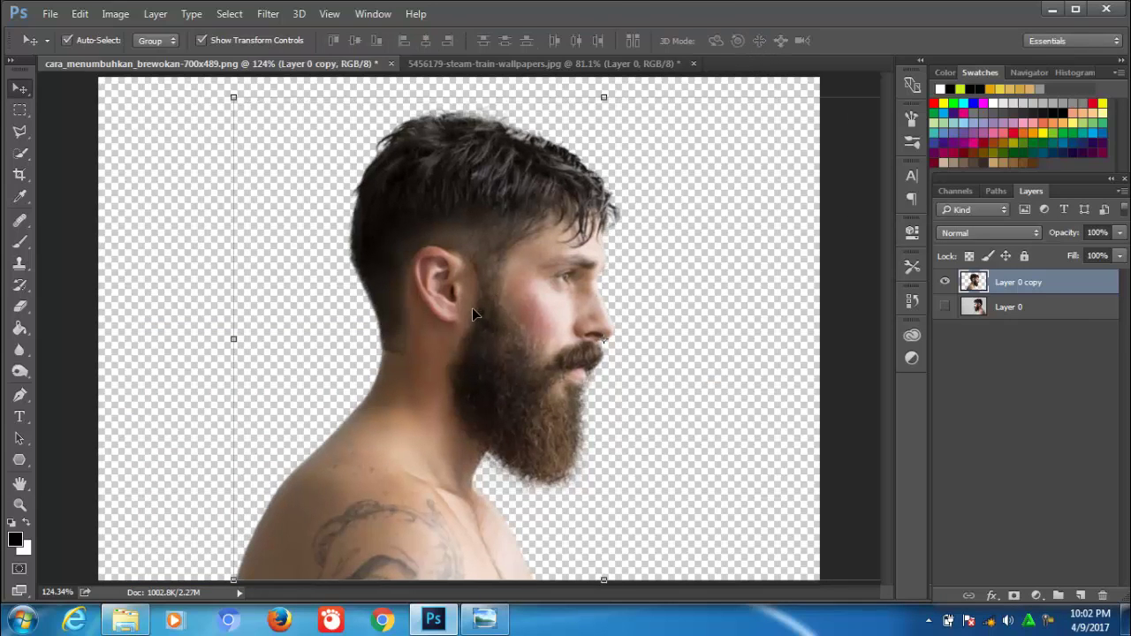
drag(477, 314, 483, 311)
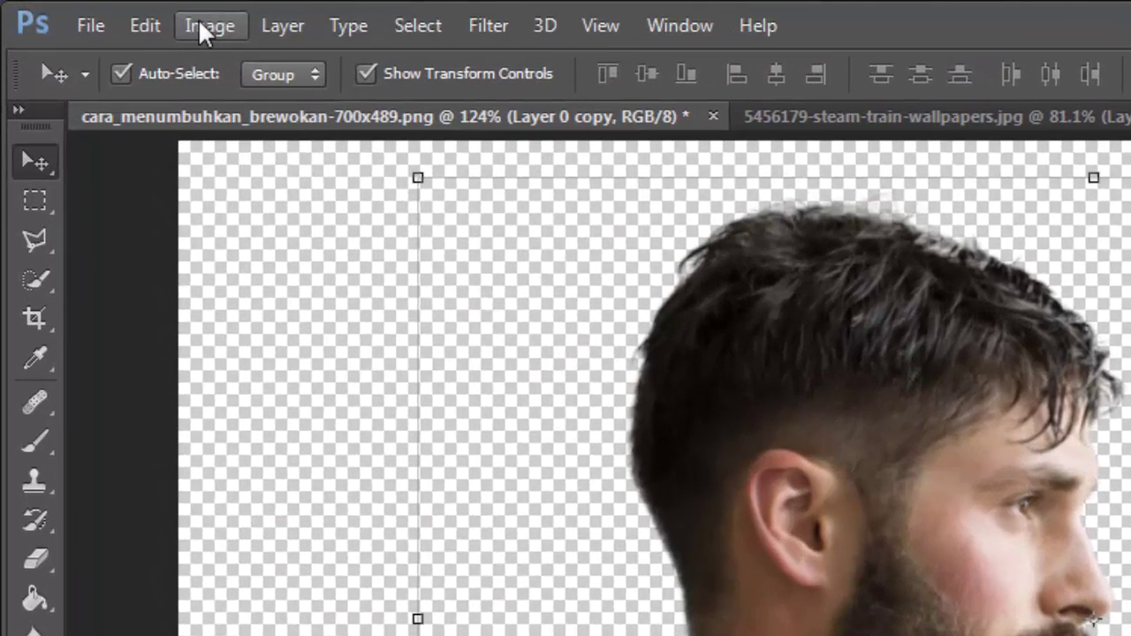
- Convert the cut-out man to black and white
click(199, 25)
mouse_move(255, 102)
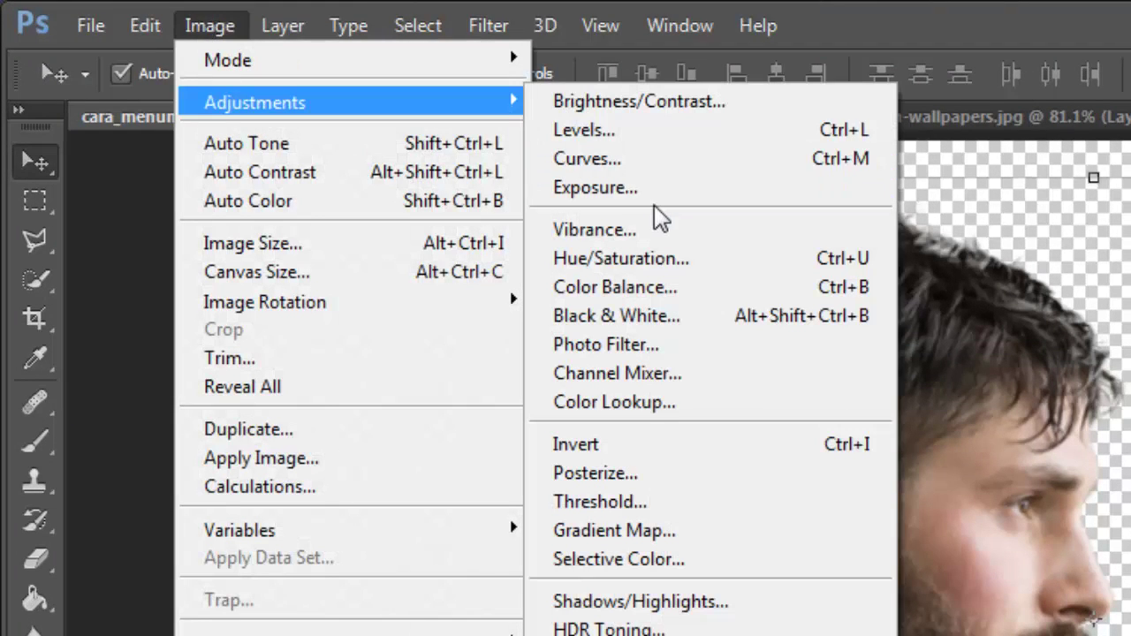
click(662, 320)
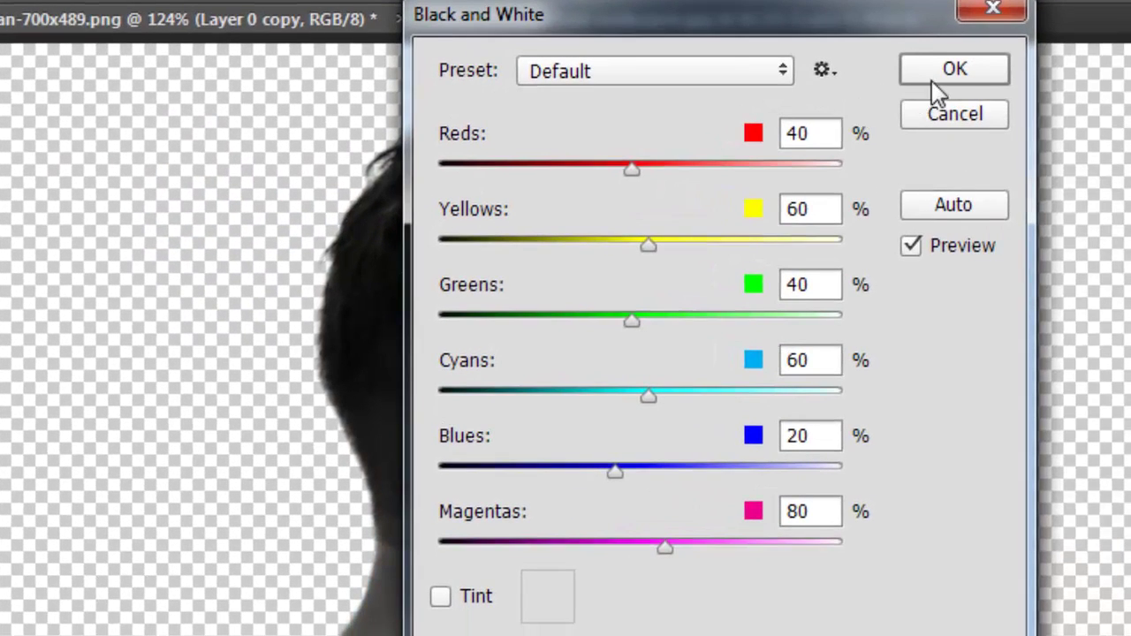
click(940, 76)
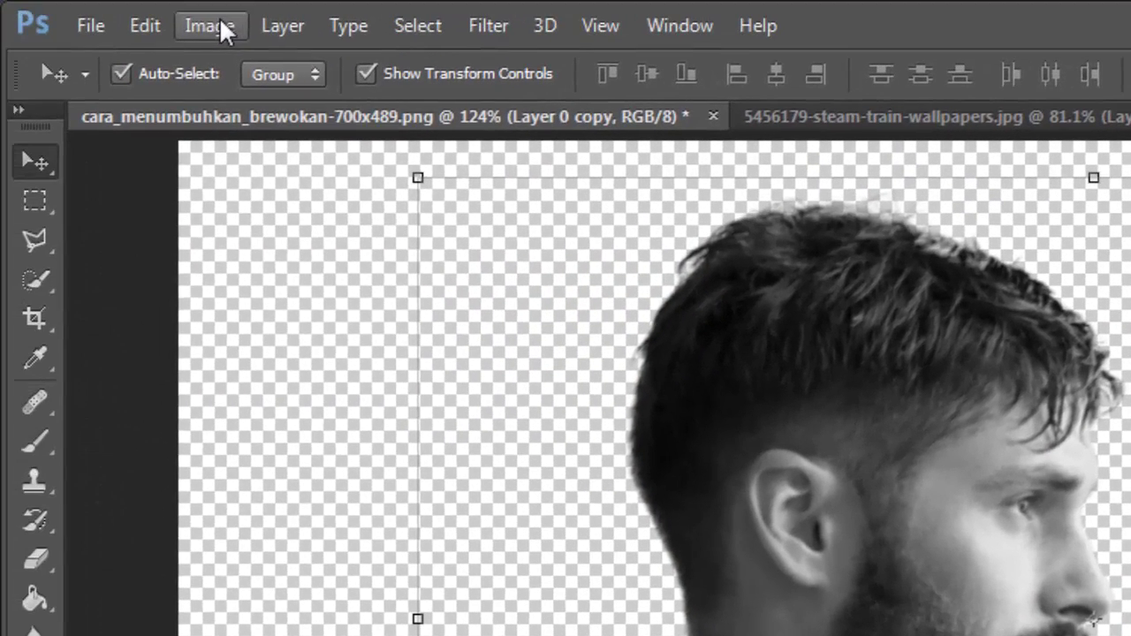
- Darken the midtones with Curves, mapping input 77 to output 27
click(221, 29)
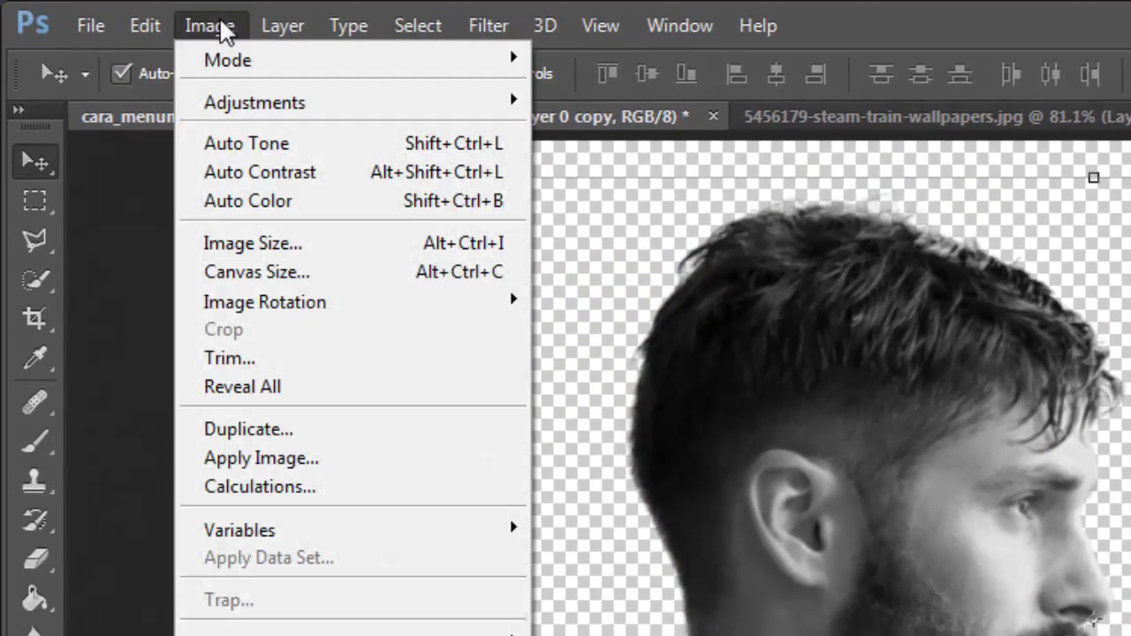
mouse_move(254, 102)
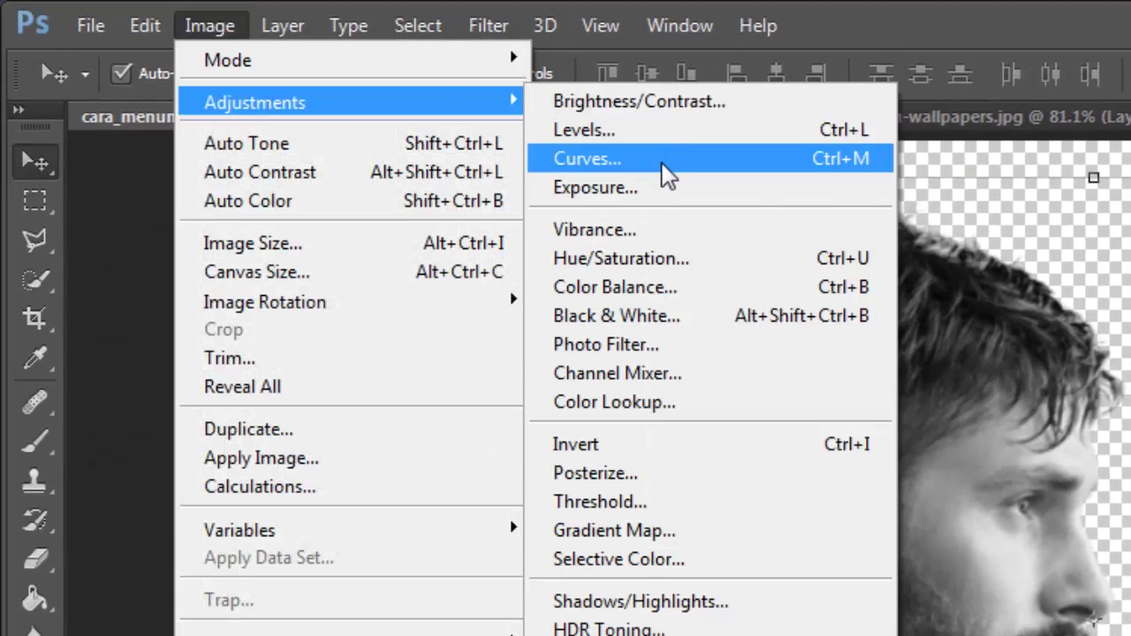
click(664, 177)
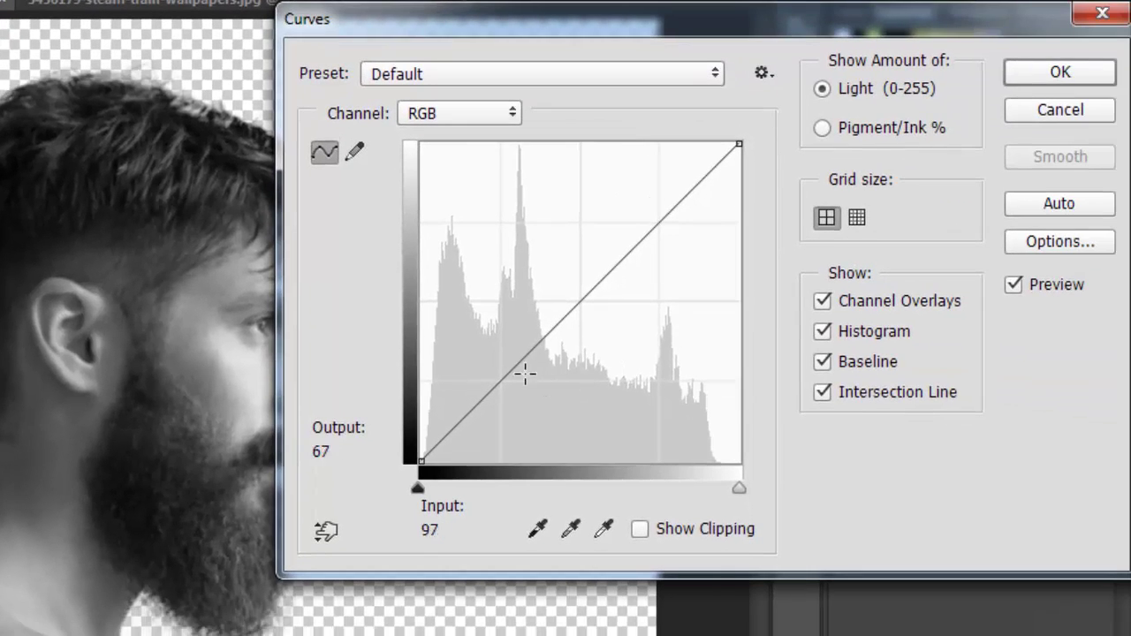
drag(502, 381, 519, 428)
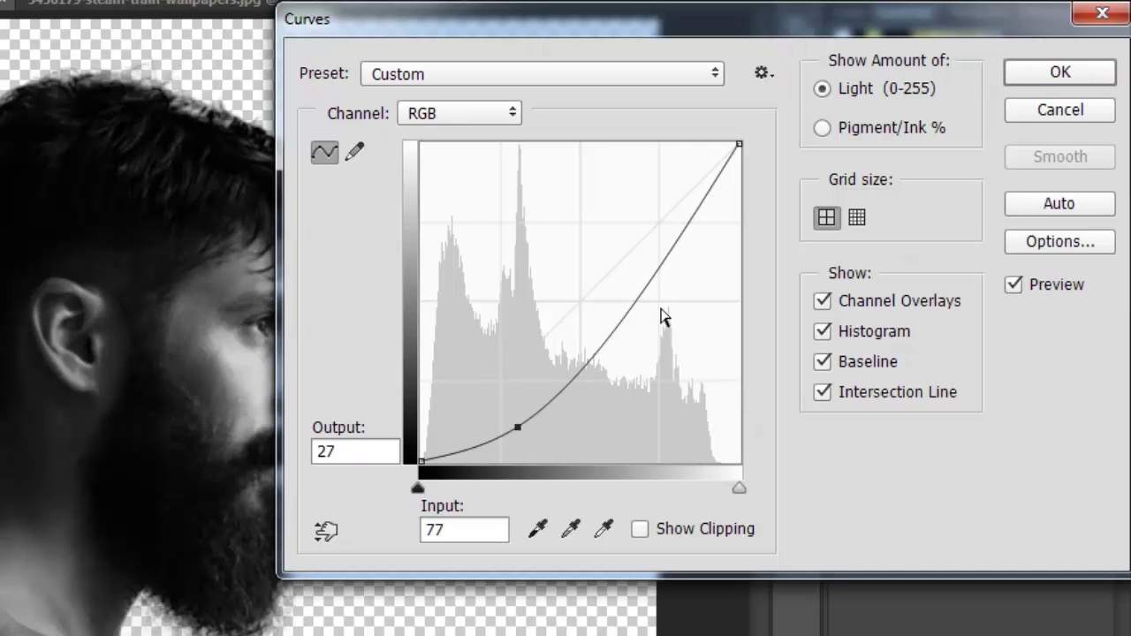
click(1053, 77)
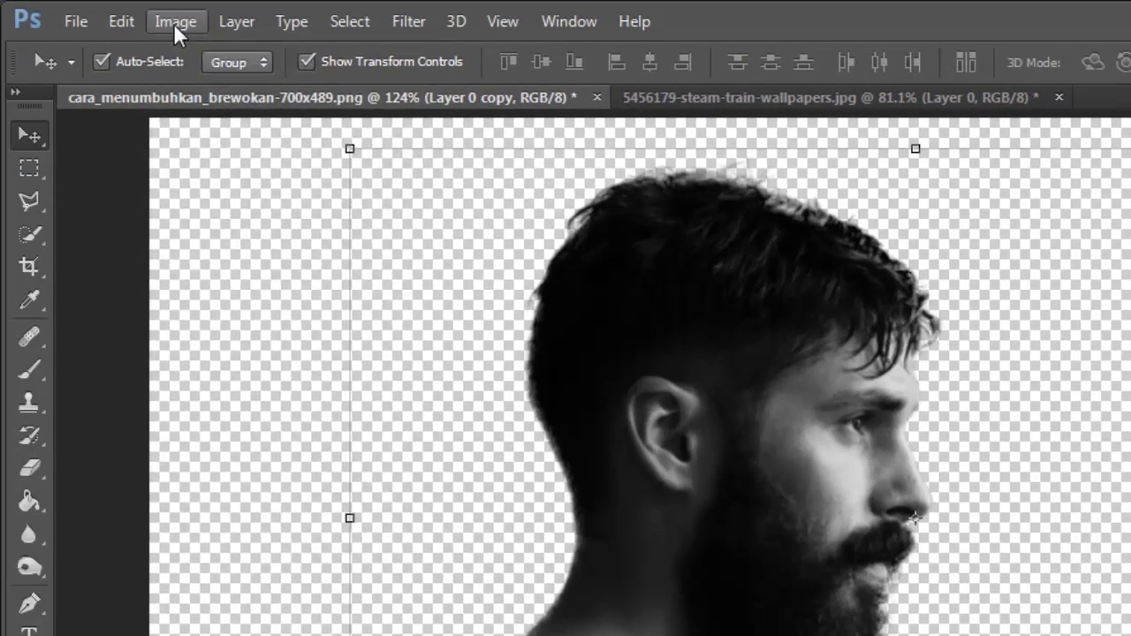
- Raise the Levels black input to 29 so the hair and beard turn nearly black
click(175, 22)
mouse_move(213, 85)
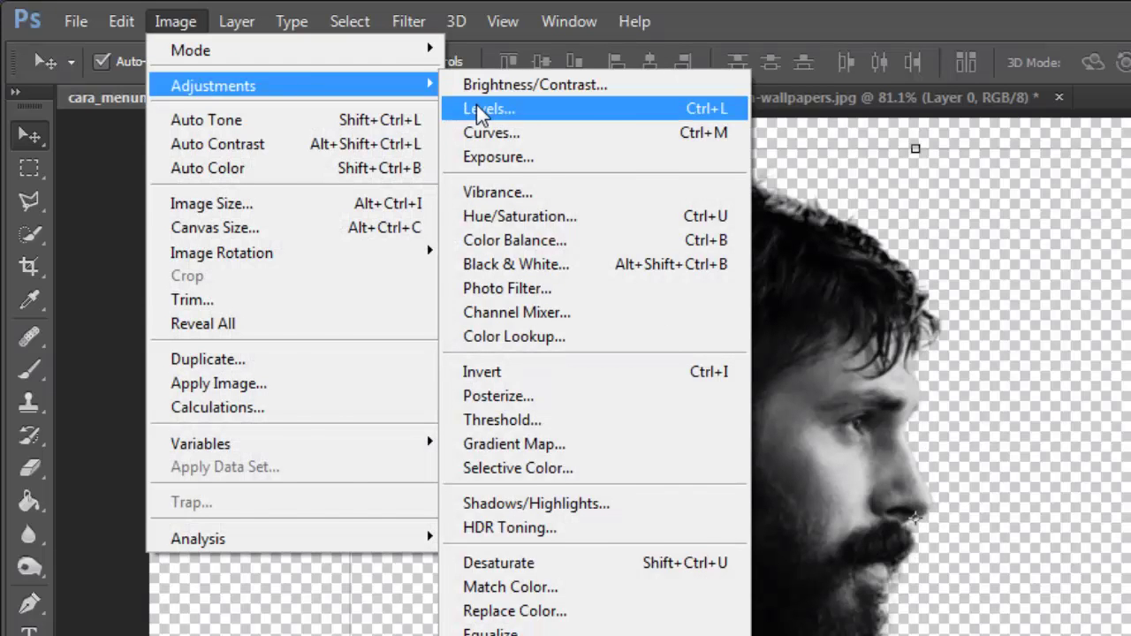
click(482, 109)
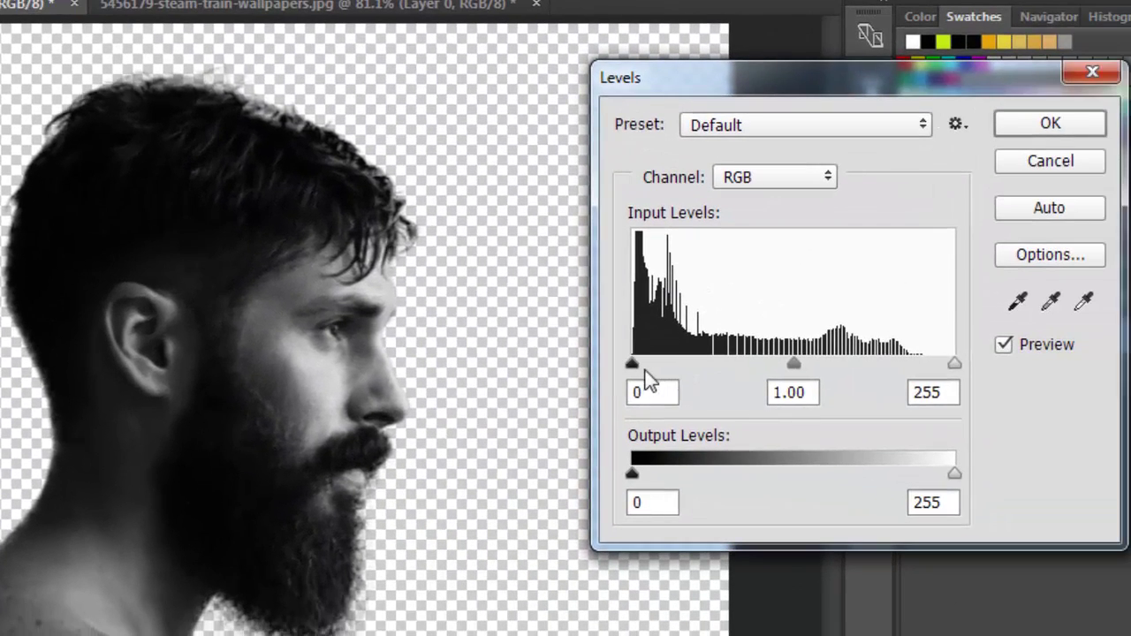
drag(649, 366, 667, 363)
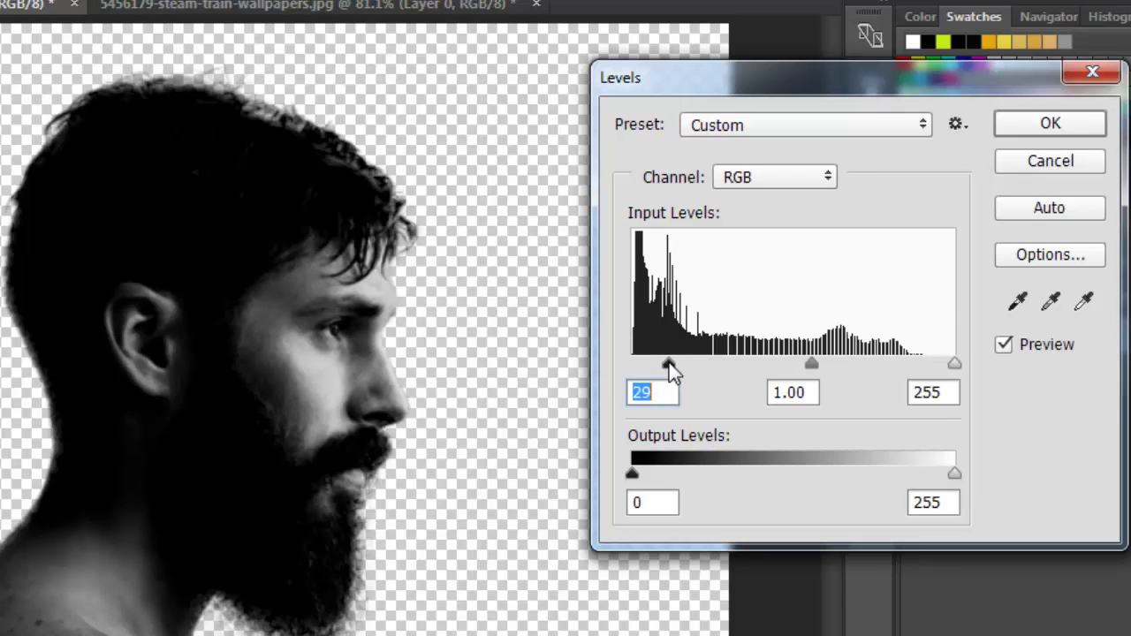
click(1039, 128)
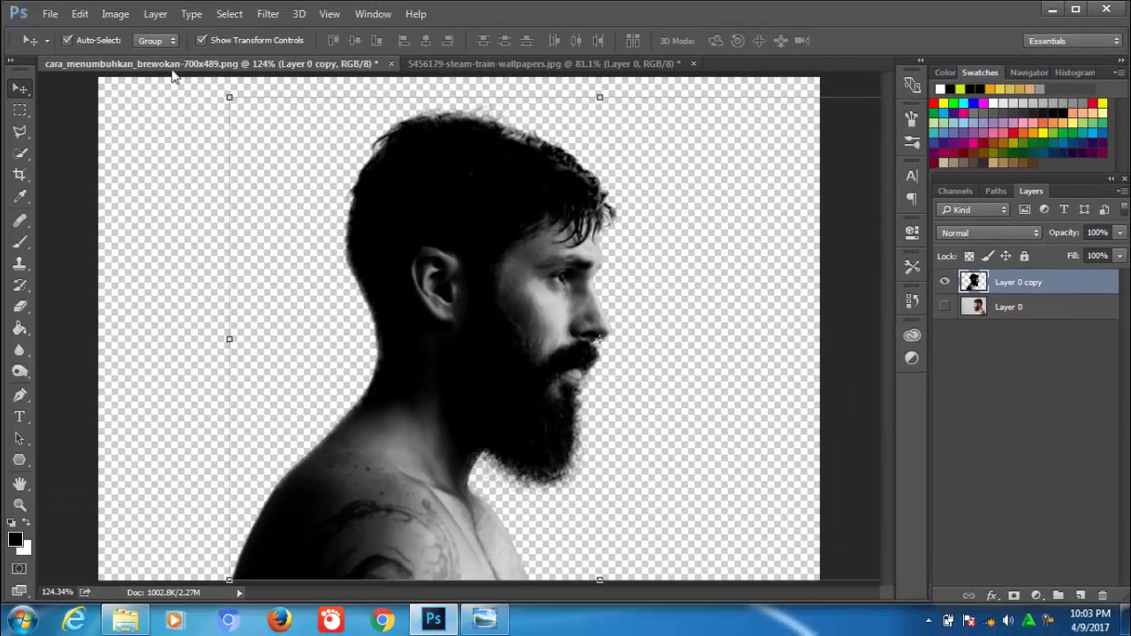
- Bring the steam-train photo in as Layer 1, positioned over the head at 100% opacity
click(482, 64)
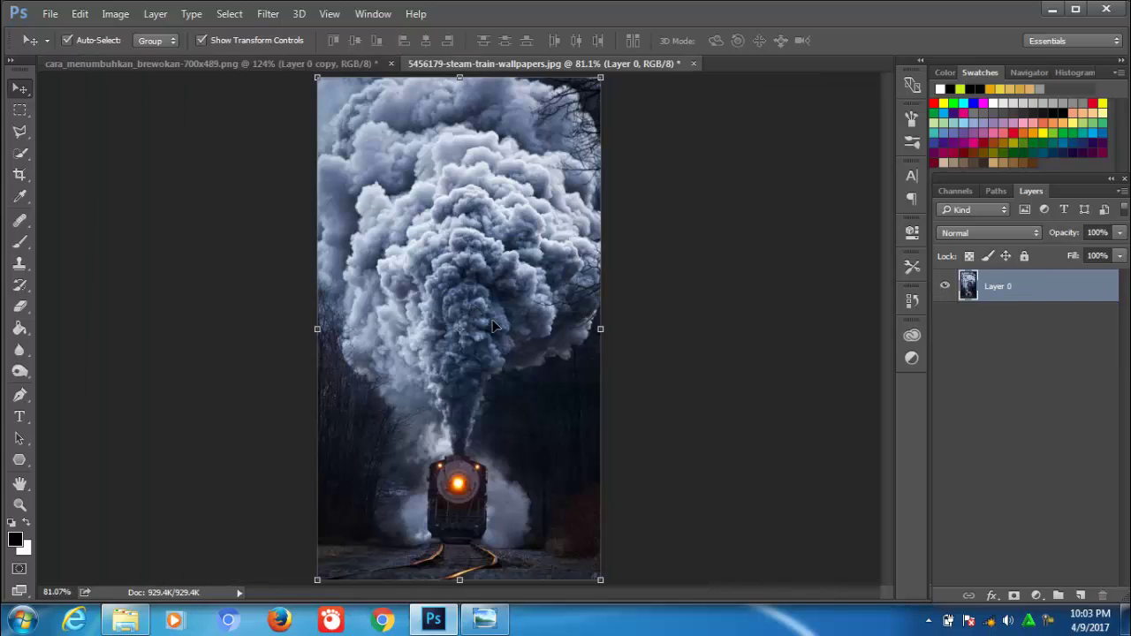
mouse_move(477, 378)
mouse_down()
mouse_move(234, 62)
mouse_move(227, 335)
mouse_move(441, 317)
mouse_move(468, 427)
mouse_move(492, 412)
mouse_up()
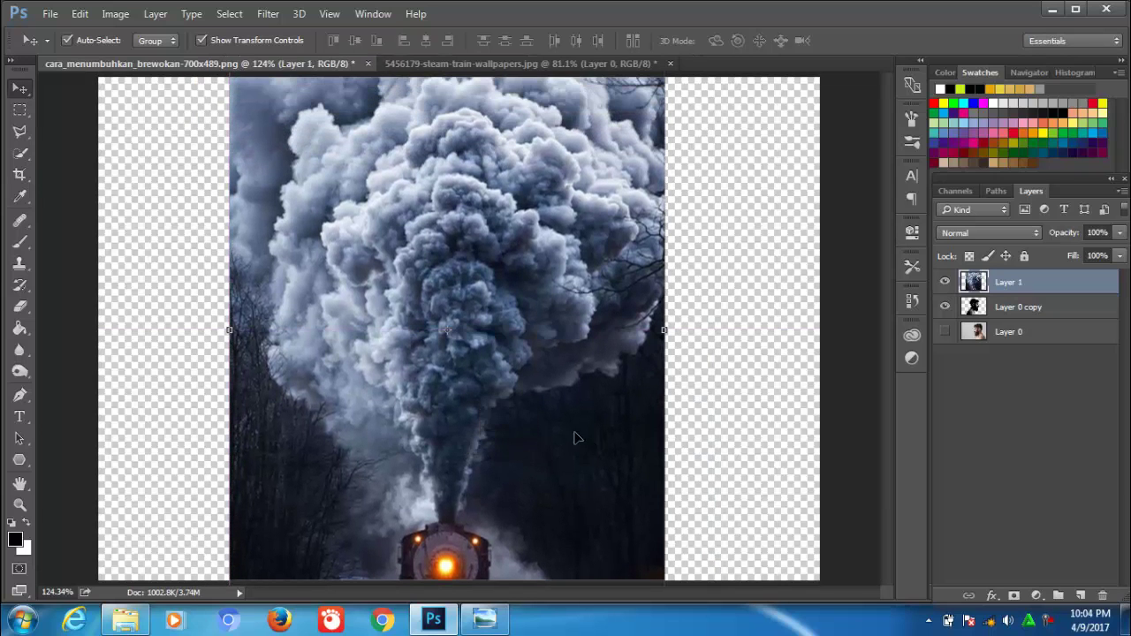
drag(575, 434, 446, 334)
click(1119, 232)
drag(1118, 252, 1073, 254)
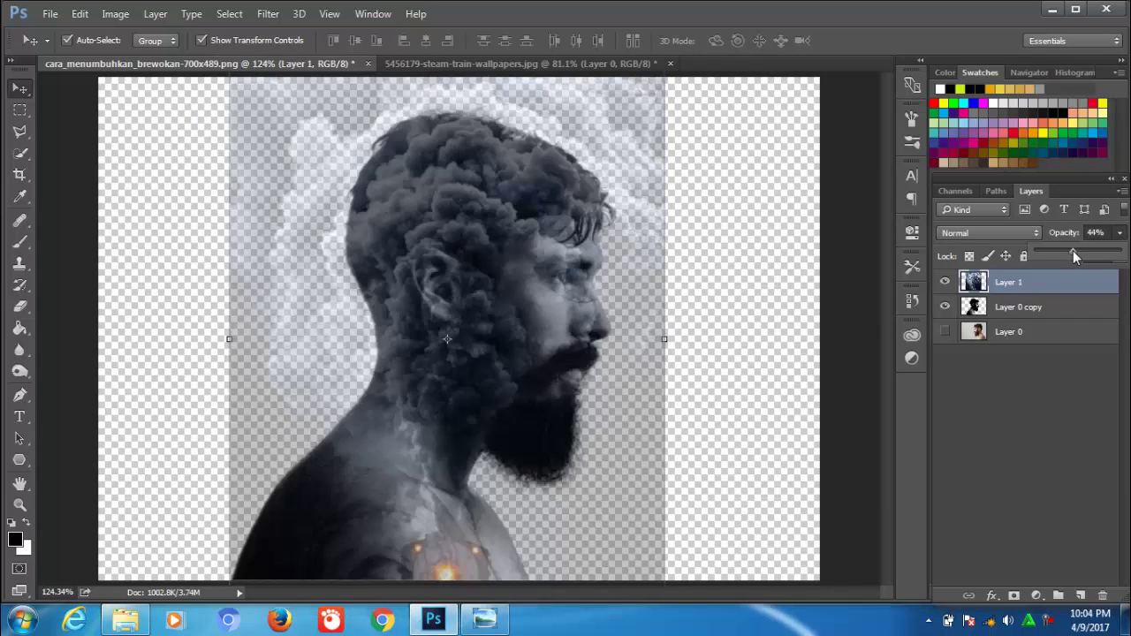
drag(468, 347, 457, 365)
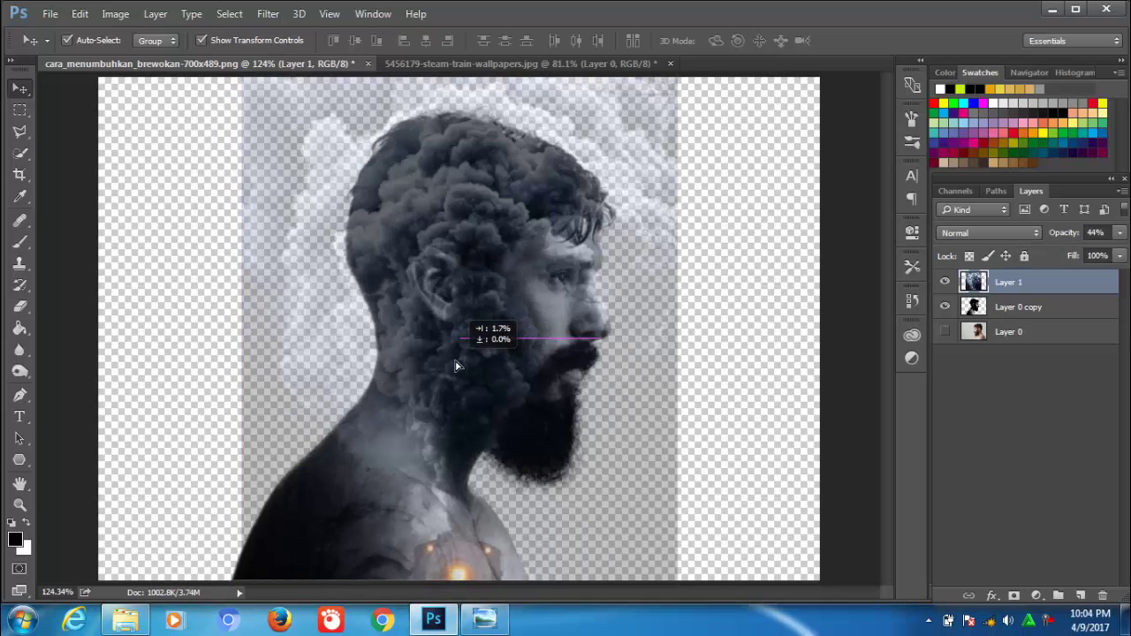
click(1118, 231)
drag(1118, 257, 1123, 256)
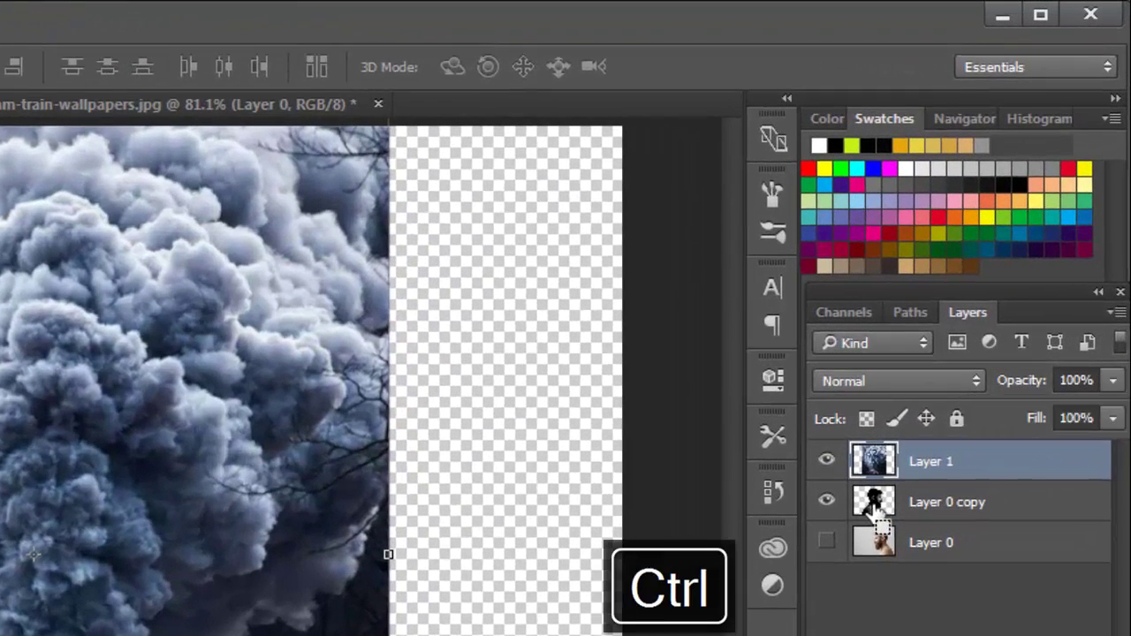
- Load the man's silhouette as a selection and add it as Layer 1's mask
ctrl+click(973, 309)
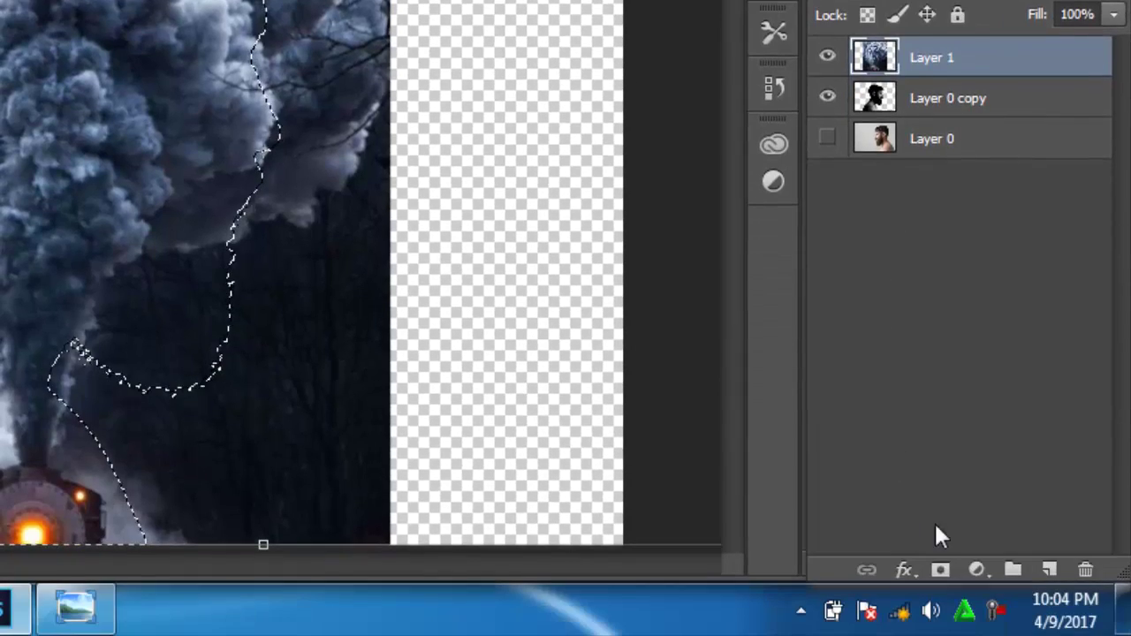
click(940, 569)
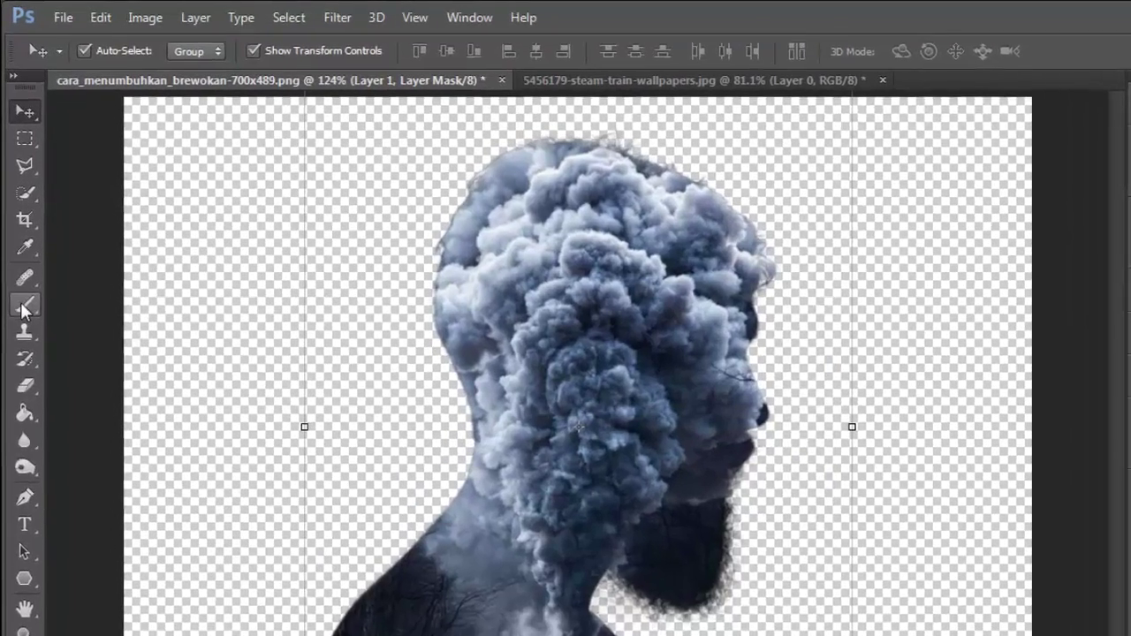
- Paint black on Layer 1's mask to reveal the face and ear through the smoke
click(20, 241)
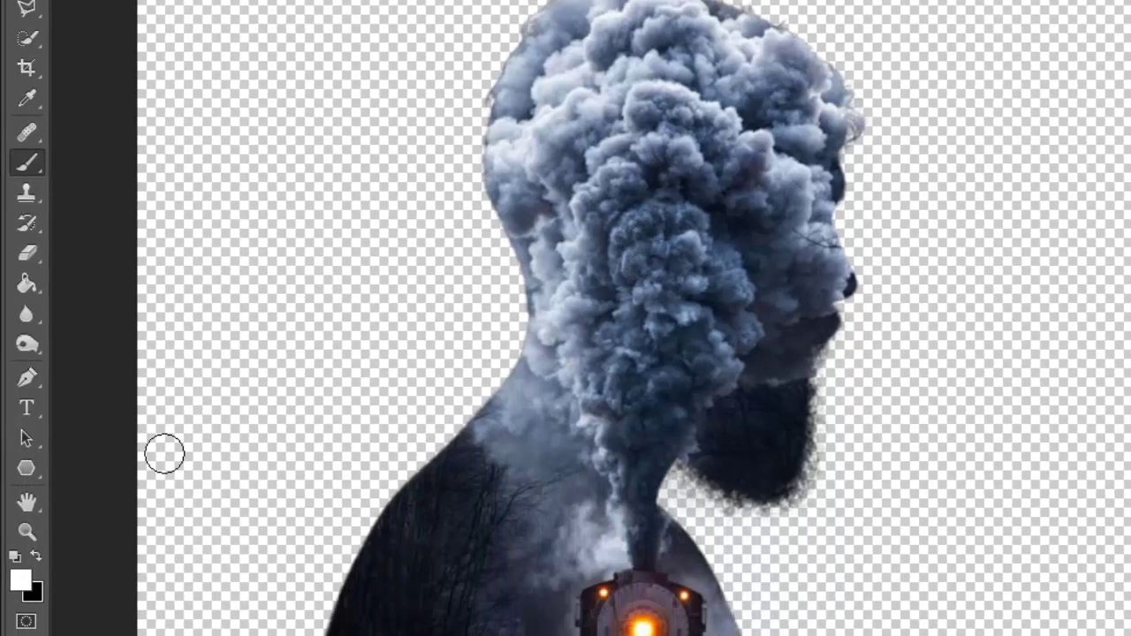
click(34, 553)
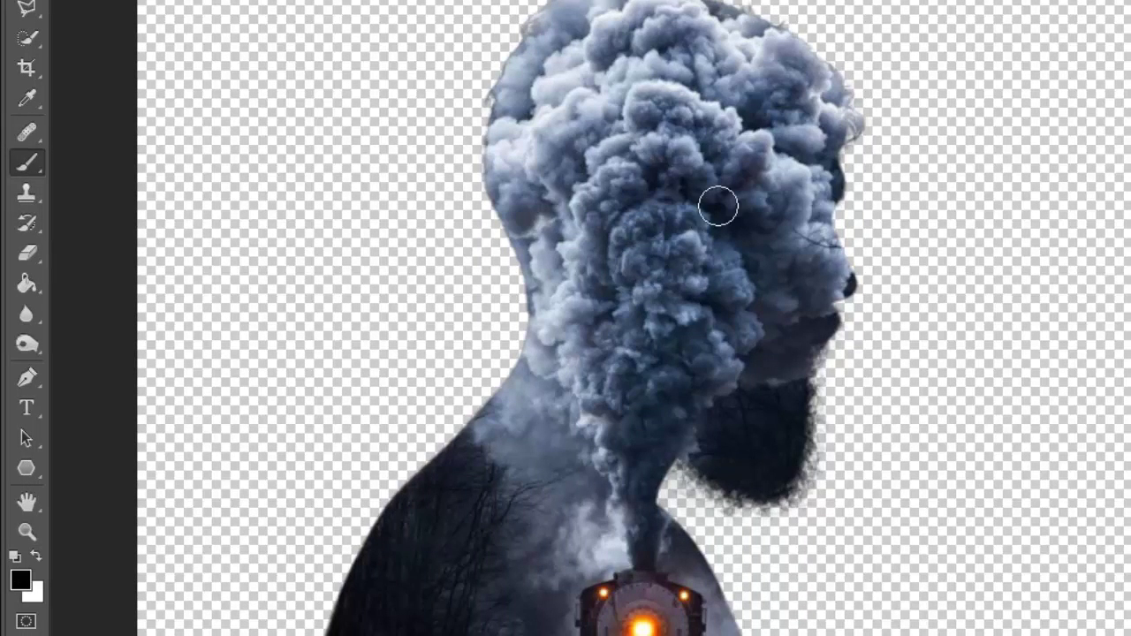
drag(658, 202, 614, 236)
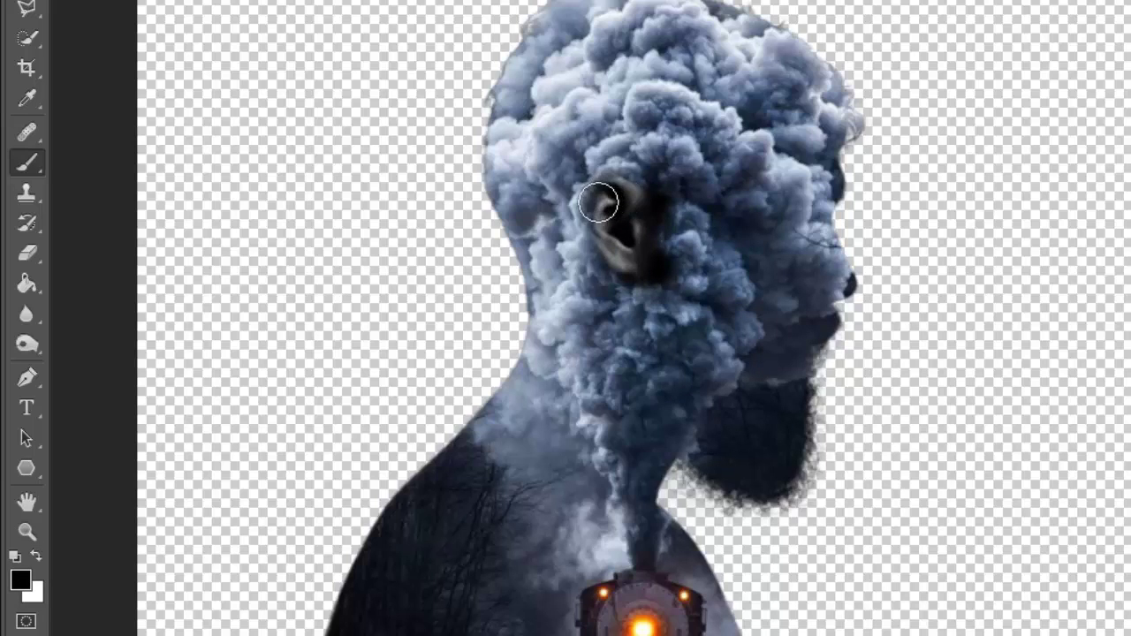
mouse_move(614, 236)
mouse_down()
mouse_move(596, 221)
mouse_move(608, 252)
mouse_up()
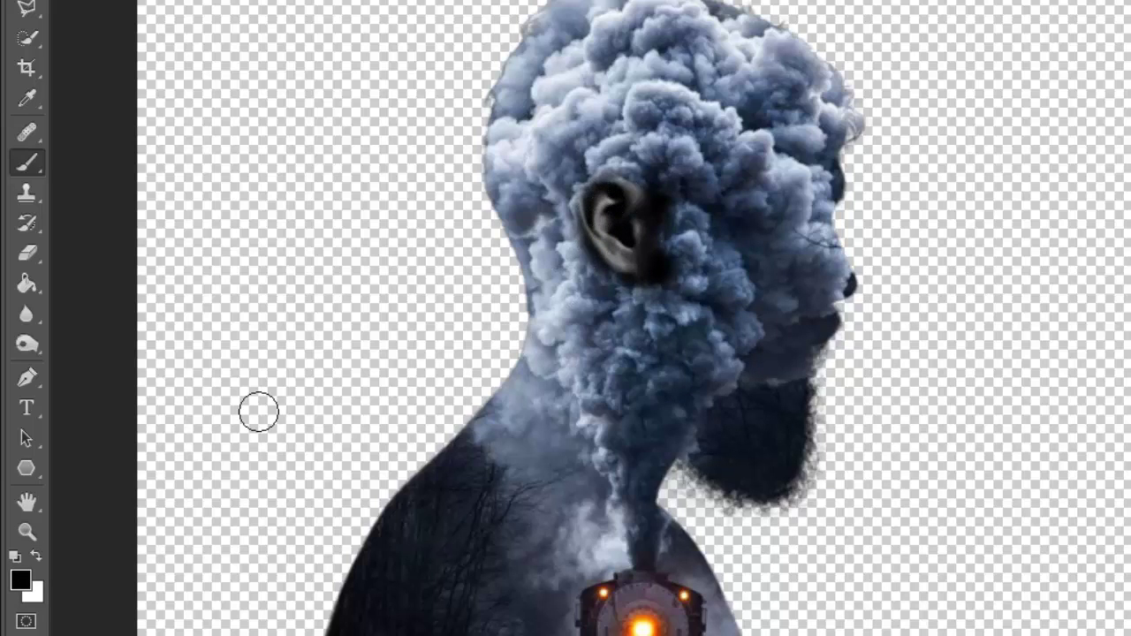
- Restore smoke below the ear and over the forehead, and reveal the eye and cheek
click(36, 555)
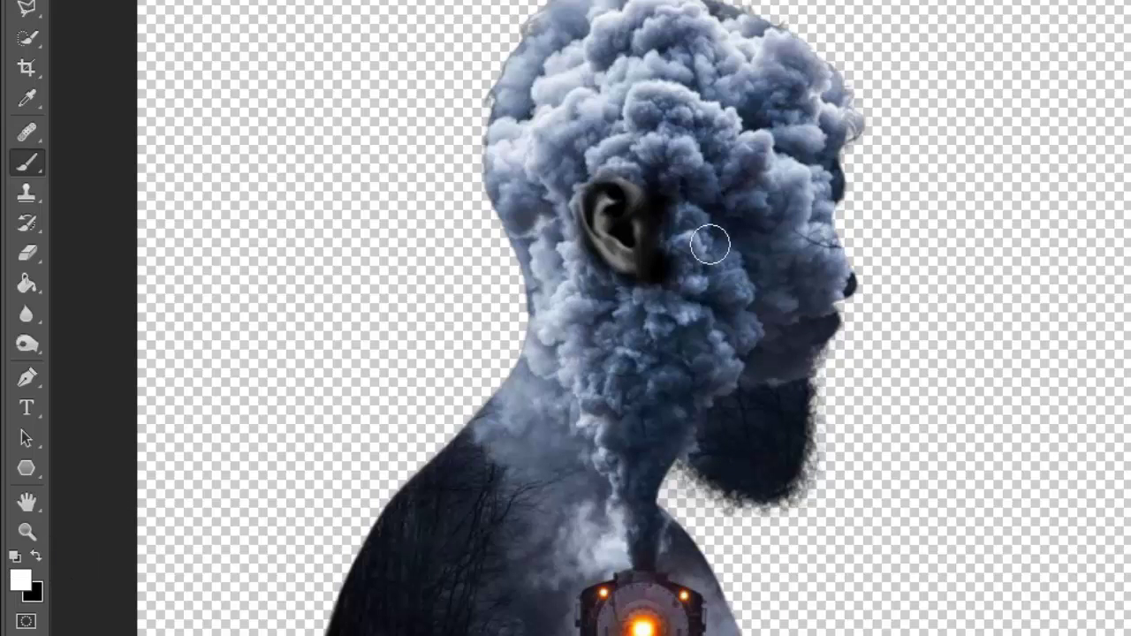
drag(665, 245, 645, 294)
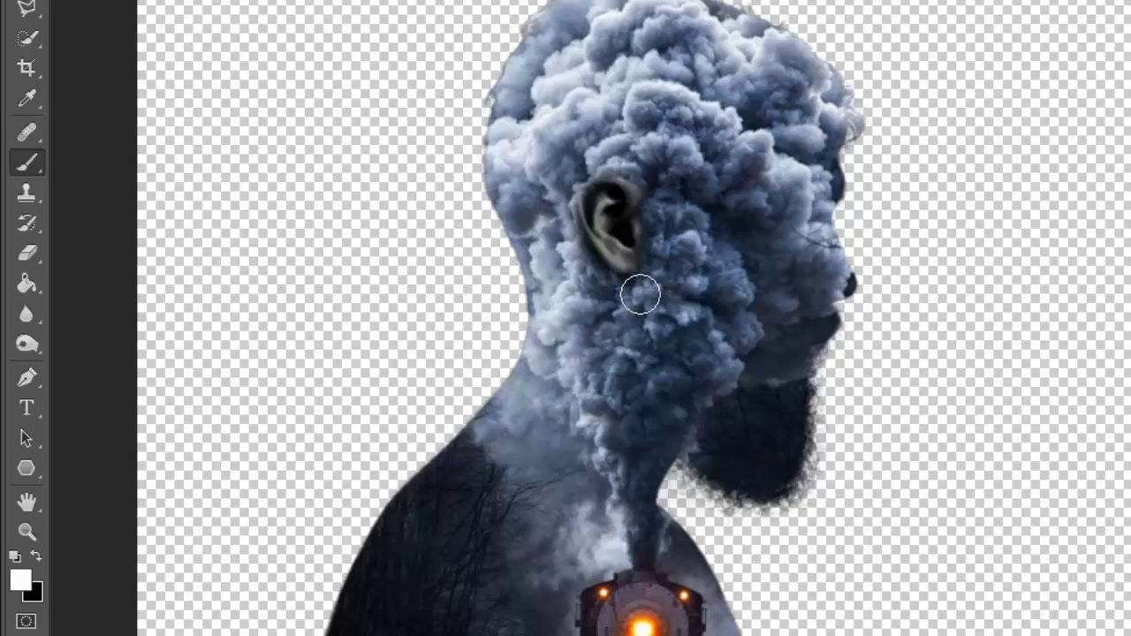
click(33, 552)
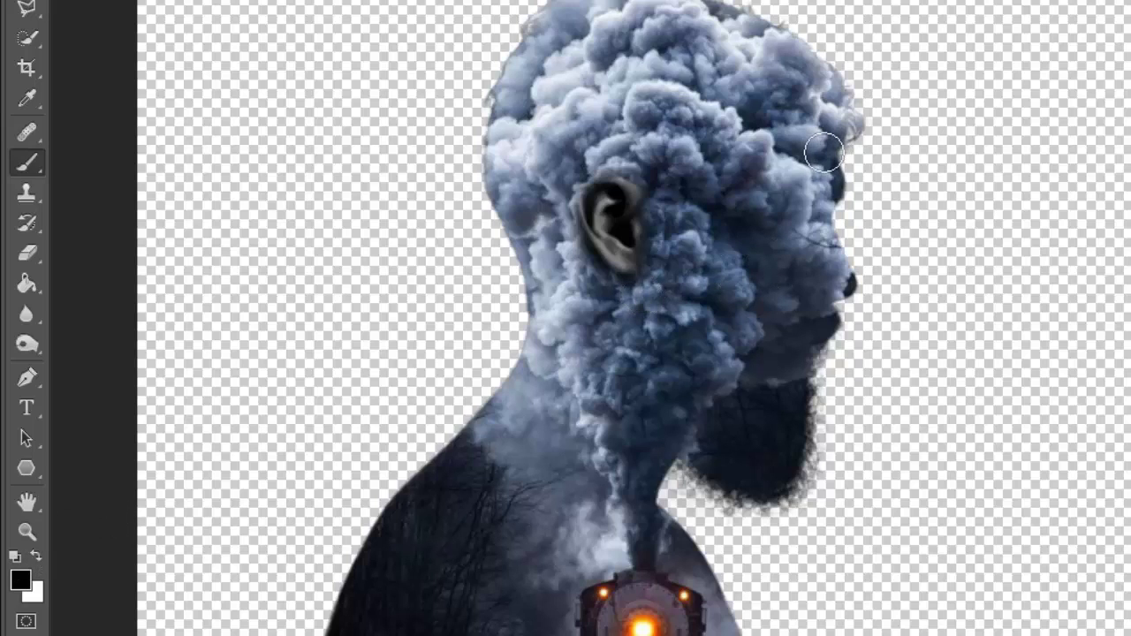
mouse_move(822, 154)
mouse_down()
mouse_move(822, 308)
mouse_move(785, 375)
mouse_move(804, 198)
mouse_move(783, 216)
mouse_move(841, 144)
mouse_up()
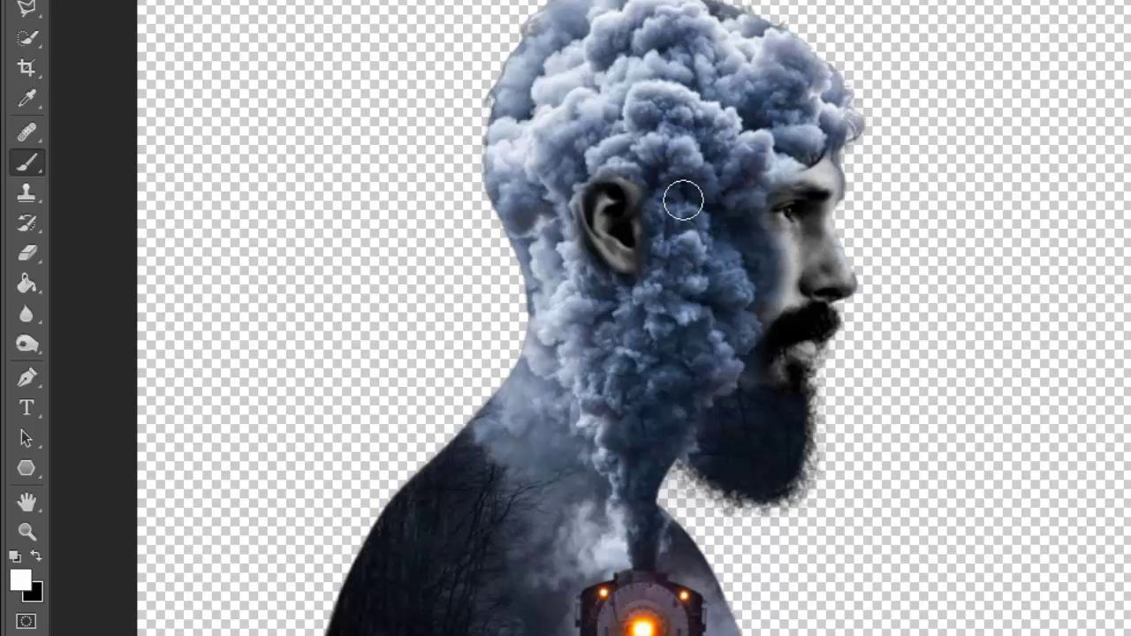
drag(762, 227, 761, 311)
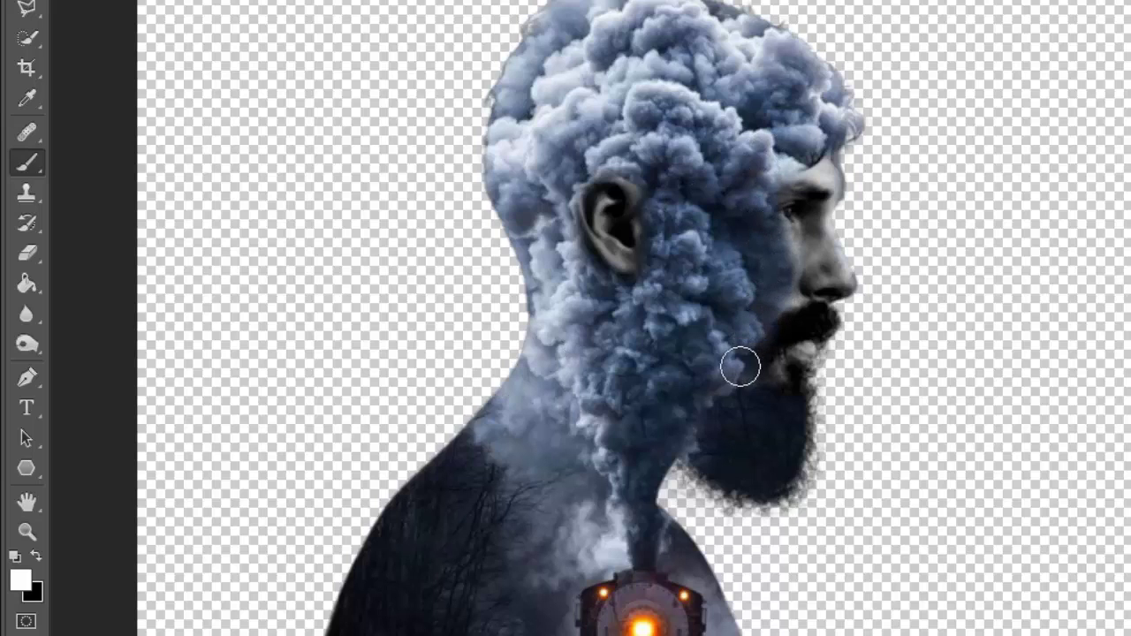
drag(753, 168, 834, 132)
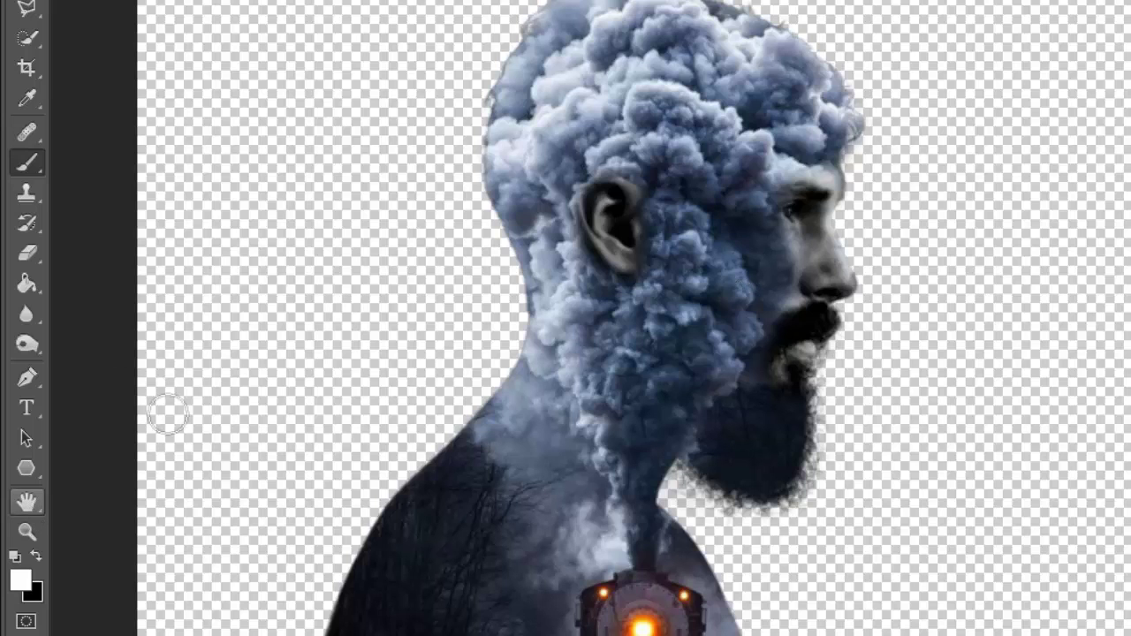
- Switch to black and paint the dark hair edge back in along the top and back of the head
click(38, 555)
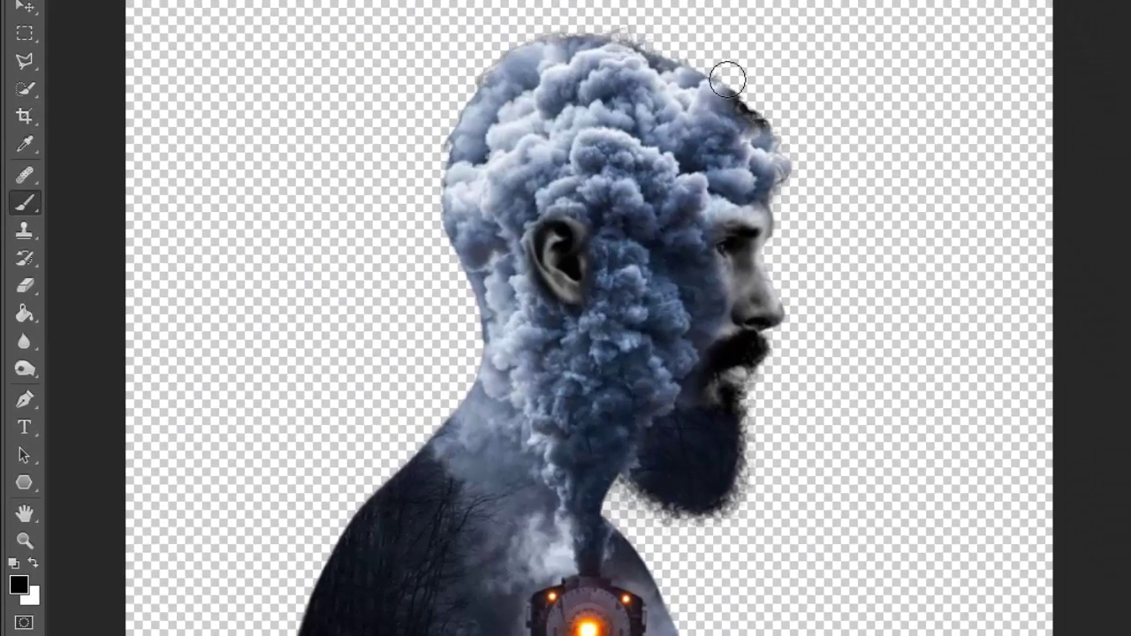
mouse_move(727, 81)
mouse_down()
mouse_move(663, 43)
mouse_move(591, 25)
mouse_move(495, 45)
mouse_move(441, 139)
mouse_move(429, 189)
mouse_move(471, 331)
mouse_up()
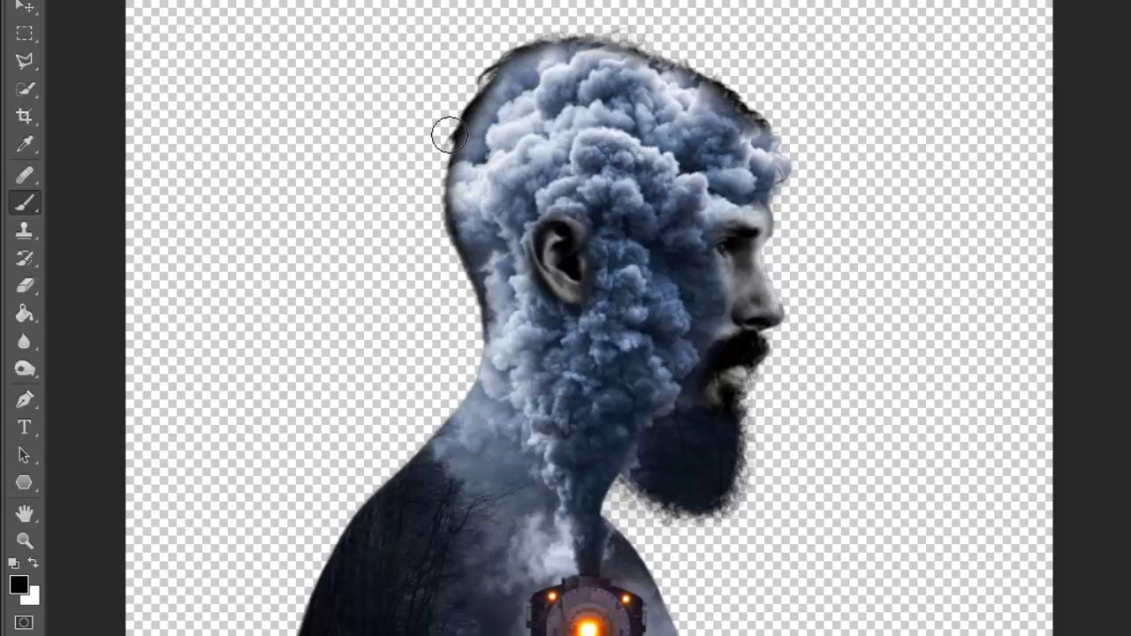
mouse_move(449, 134)
mouse_down()
mouse_move(487, 70)
mouse_move(532, 43)
mouse_move(592, 36)
mouse_move(639, 44)
mouse_move(761, 114)
mouse_move(776, 159)
mouse_up()
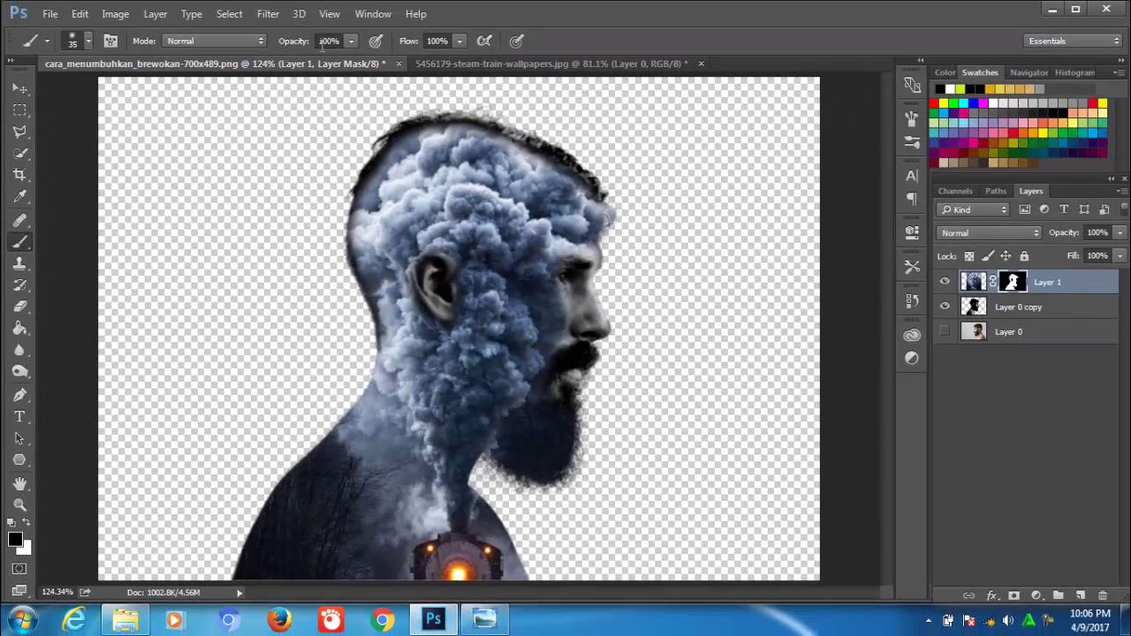
- Soften the hairline into the smoke on the mask with brush Opacity 64% and Flow 57%
click(352, 41)
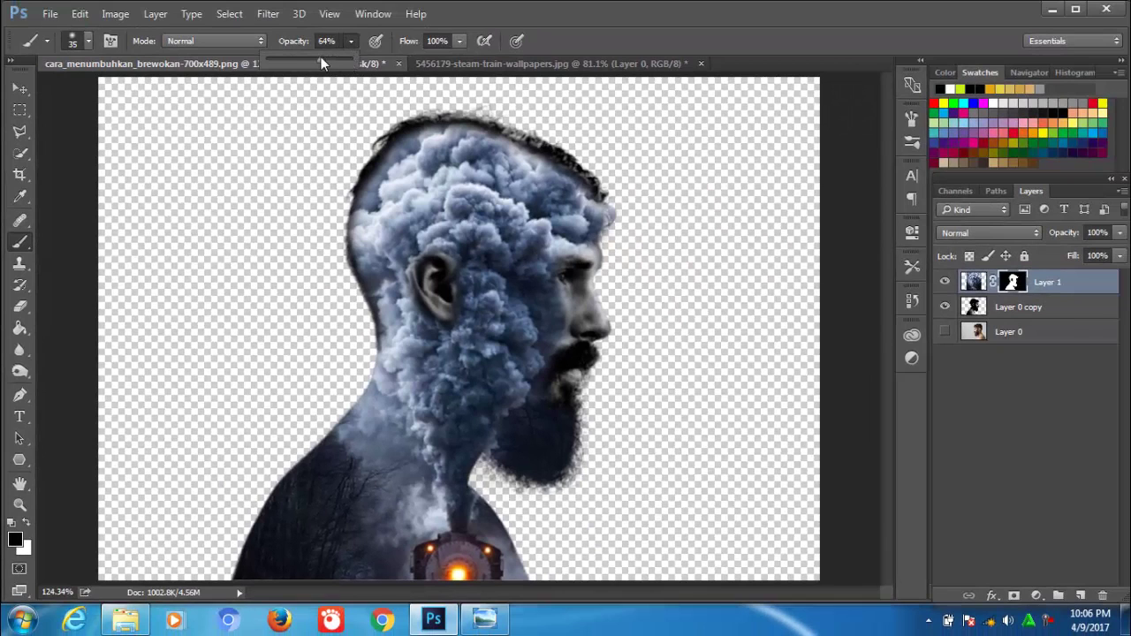
drag(586, 182, 550, 152)
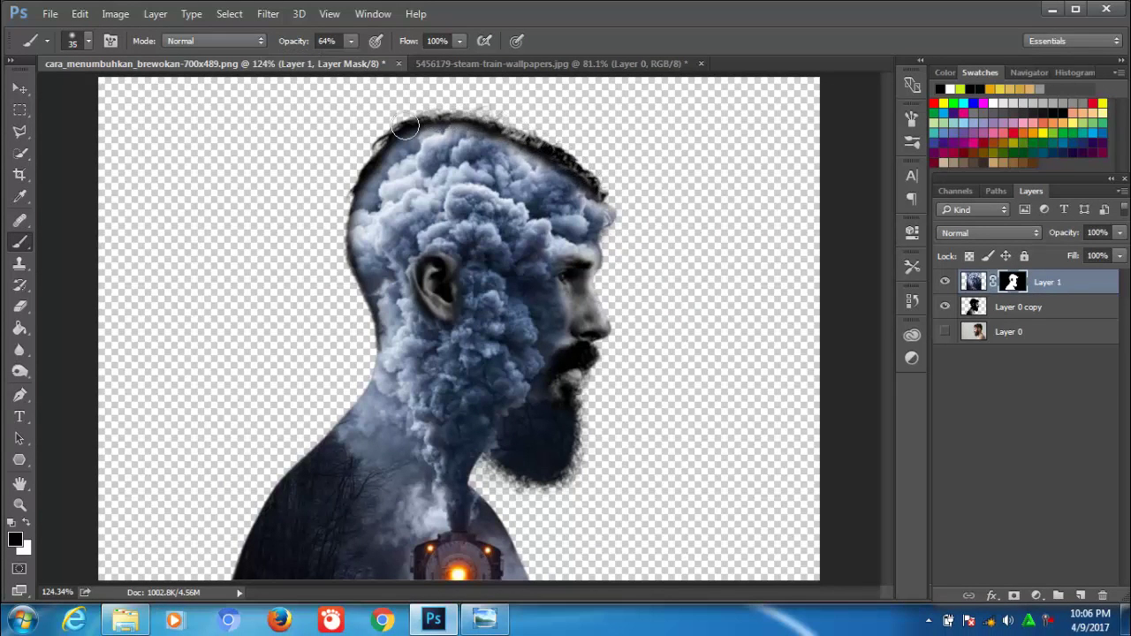
drag(406, 127, 390, 138)
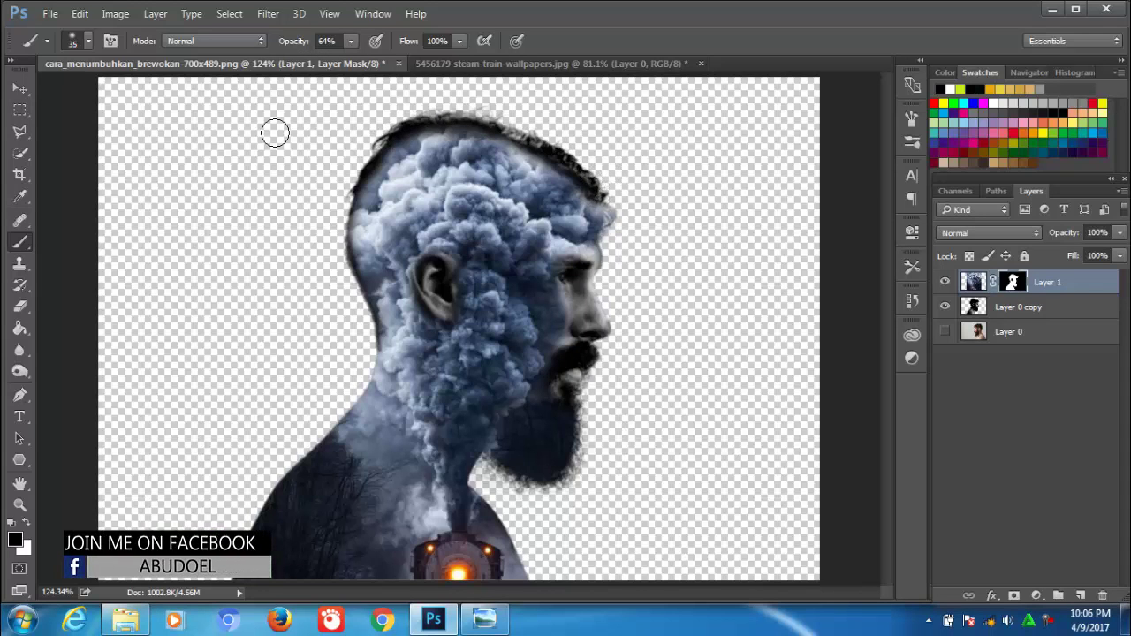
click(461, 42)
drag(457, 56, 423, 58)
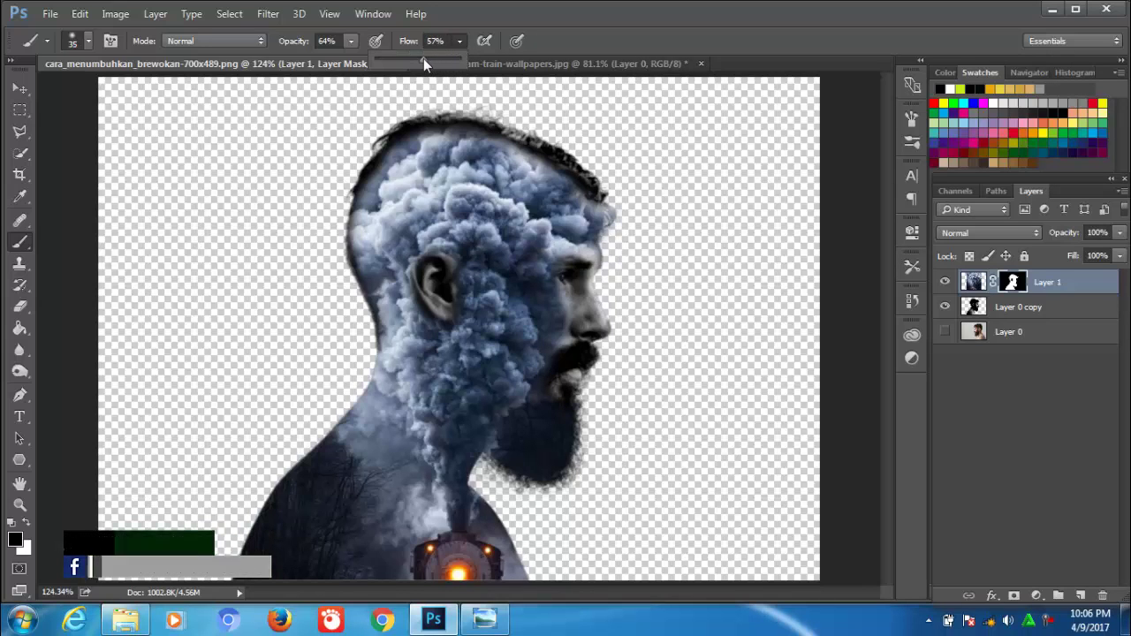
mouse_move(607, 183)
mouse_down()
mouse_move(433, 130)
mouse_move(388, 143)
mouse_move(362, 174)
mouse_move(351, 221)
mouse_move(371, 331)
mouse_move(356, 396)
mouse_up()
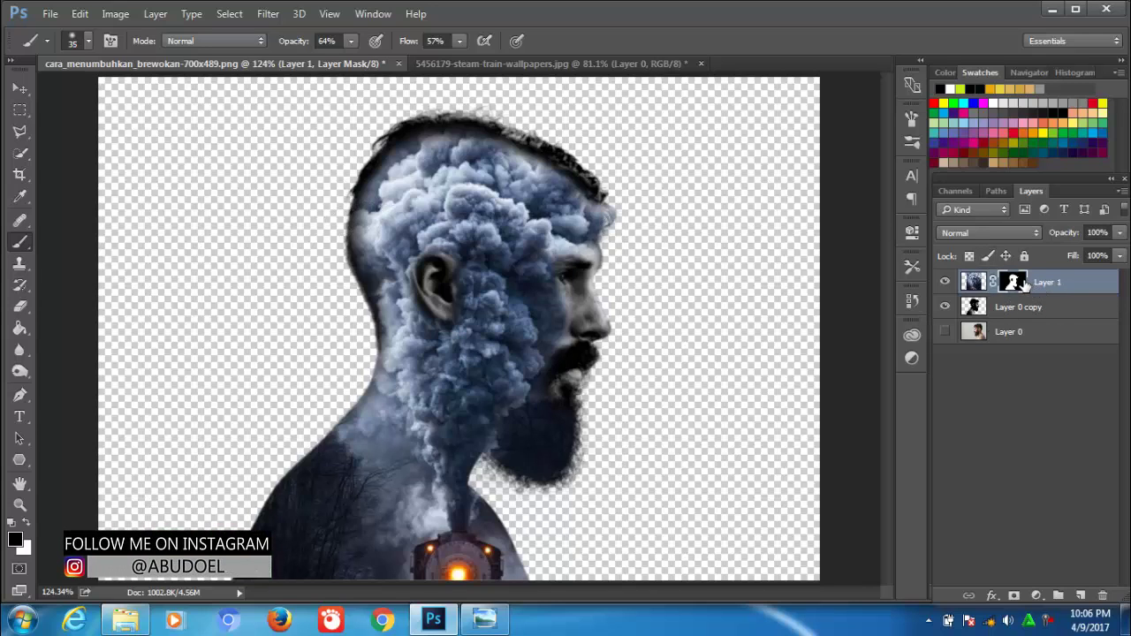
- Add Layer 2 and paint darker shading over the cheek, around the eye and the beard
click(1079, 596)
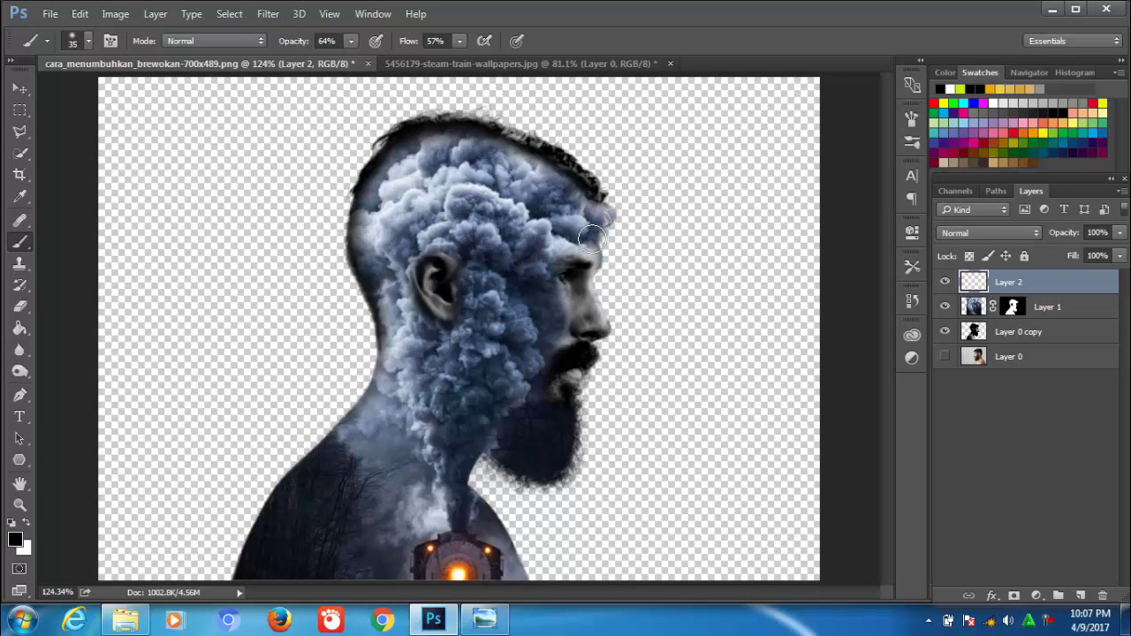
drag(591, 269, 584, 351)
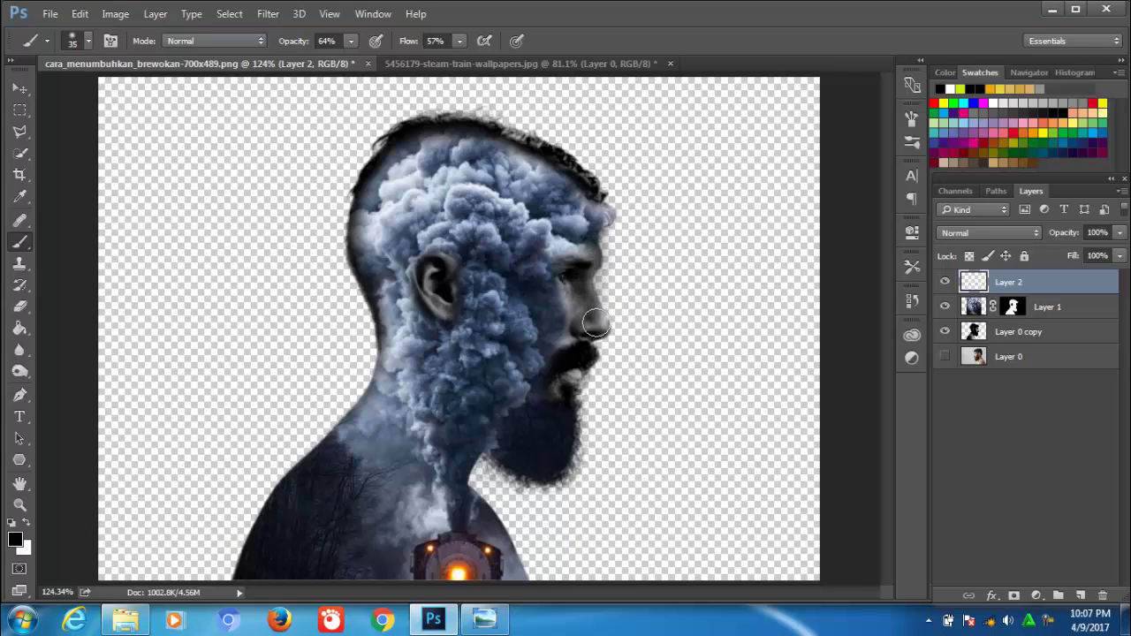
mouse_move(569, 279)
mouse_down()
mouse_move(547, 291)
mouse_move(550, 333)
mouse_up()
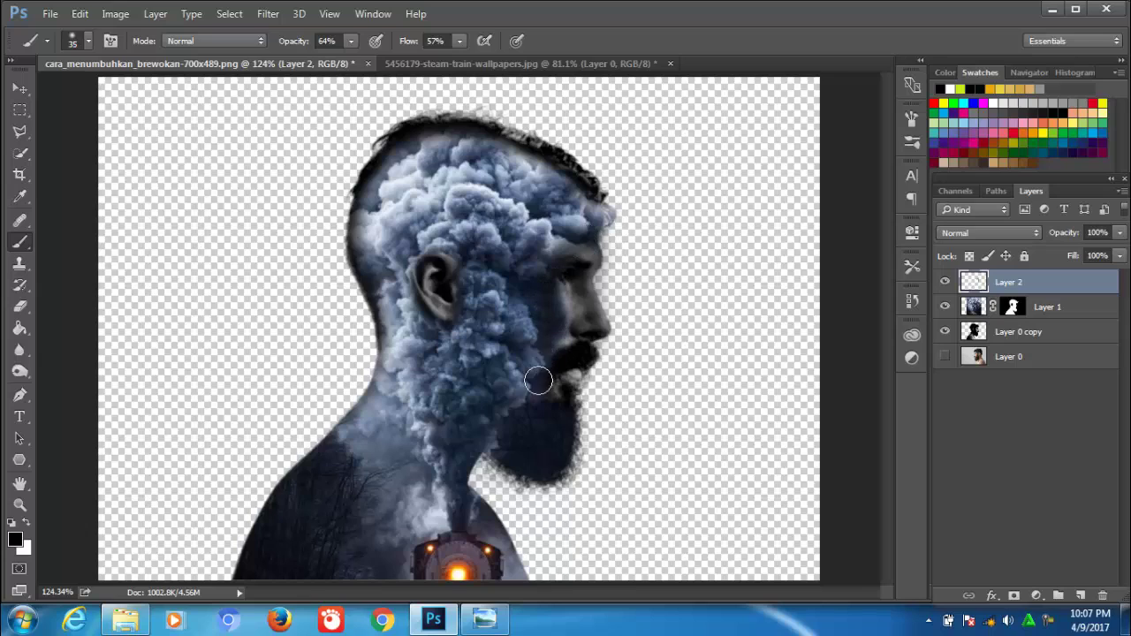
mouse_move(538, 380)
mouse_down()
mouse_move(530, 415)
mouse_move(543, 448)
mouse_up()
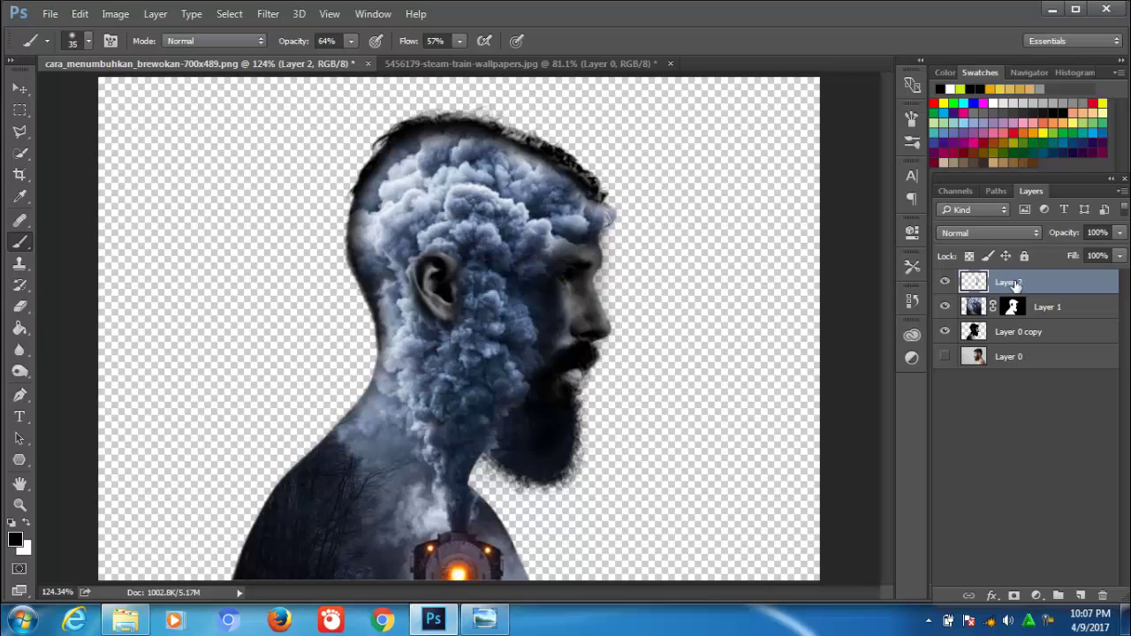
- Paint more smoke along the crown and back of the head on Layer 1's mask, undoing the forehead stroke
click(1013, 306)
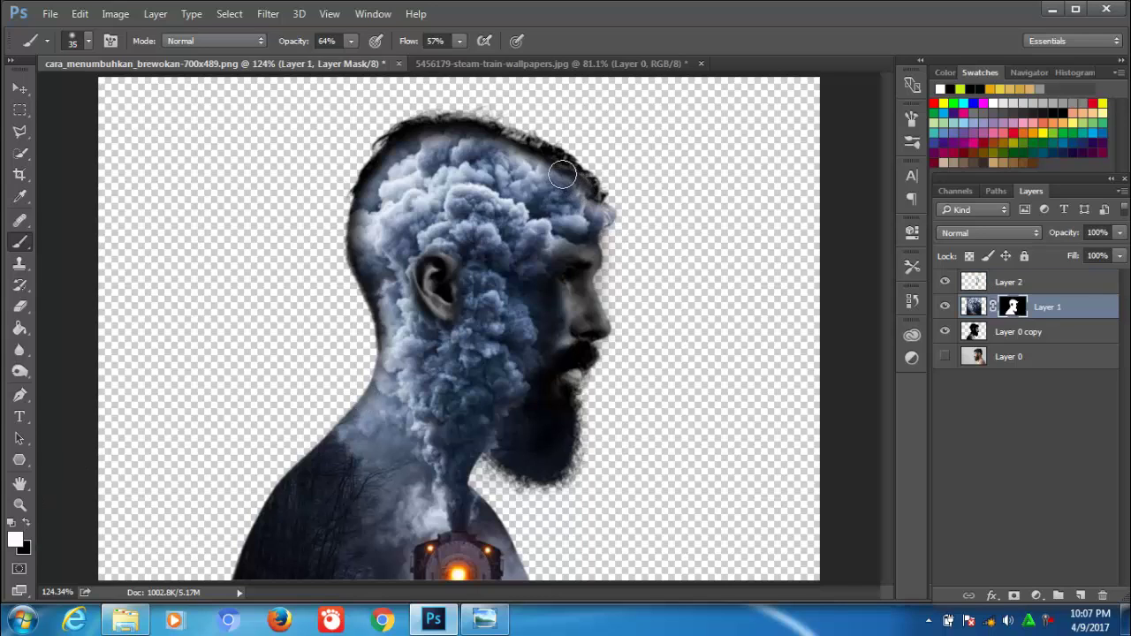
mouse_move(562, 174)
mouse_down()
mouse_move(455, 130)
mouse_move(423, 135)
mouse_move(373, 187)
mouse_up()
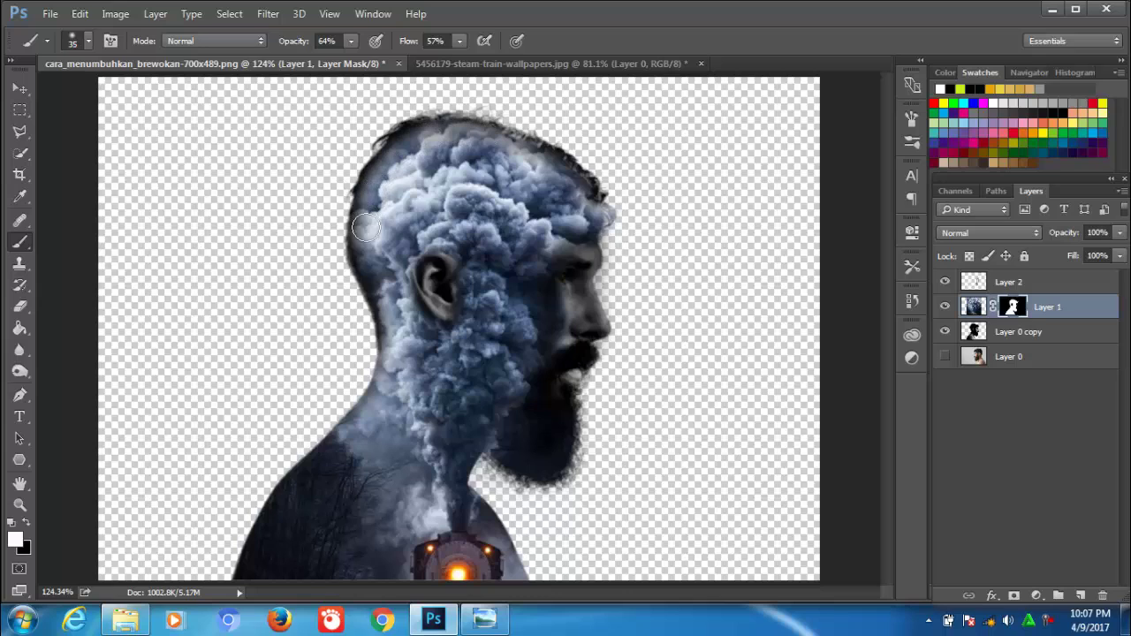
drag(365, 228, 369, 254)
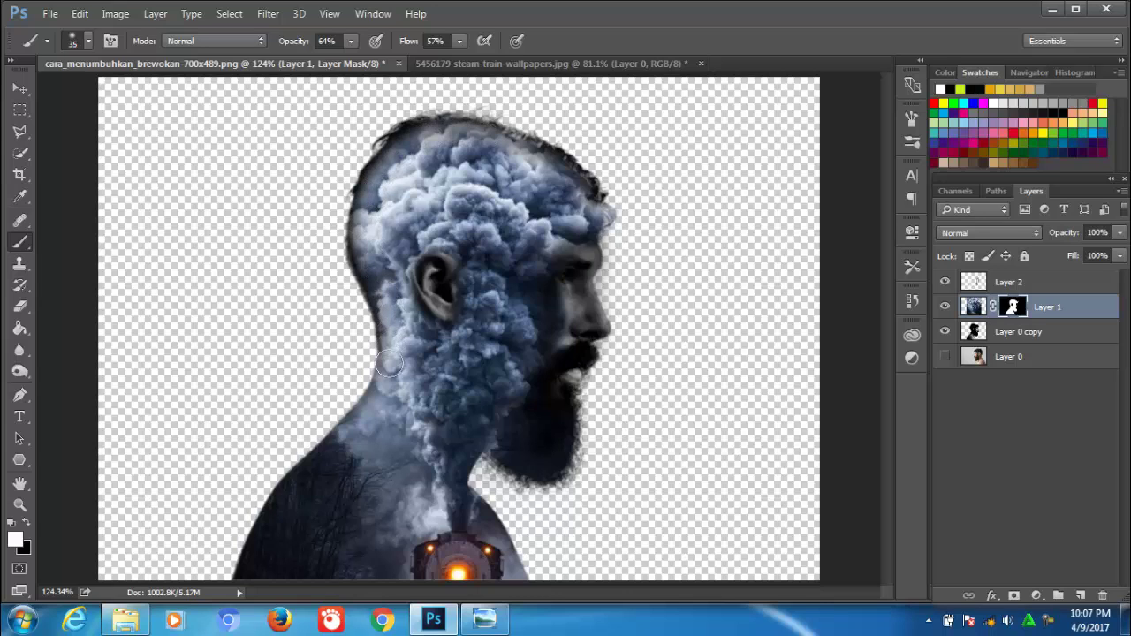
mouse_move(592, 195)
mouse_down()
mouse_move(573, 173)
mouse_move(456, 131)
mouse_up()
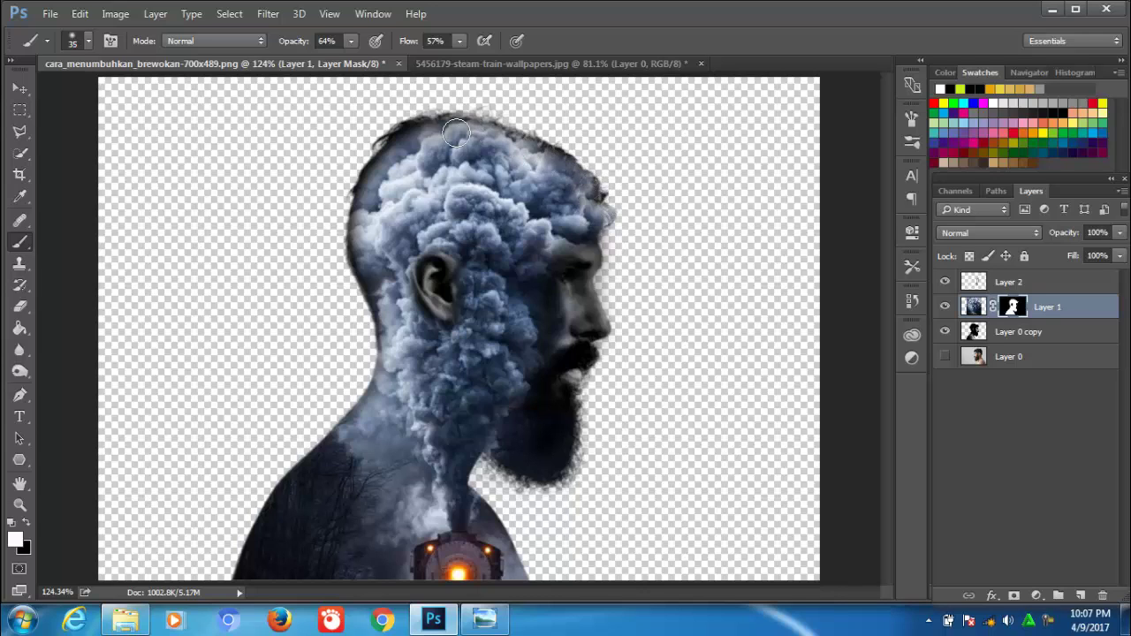
key(ctrl+z)
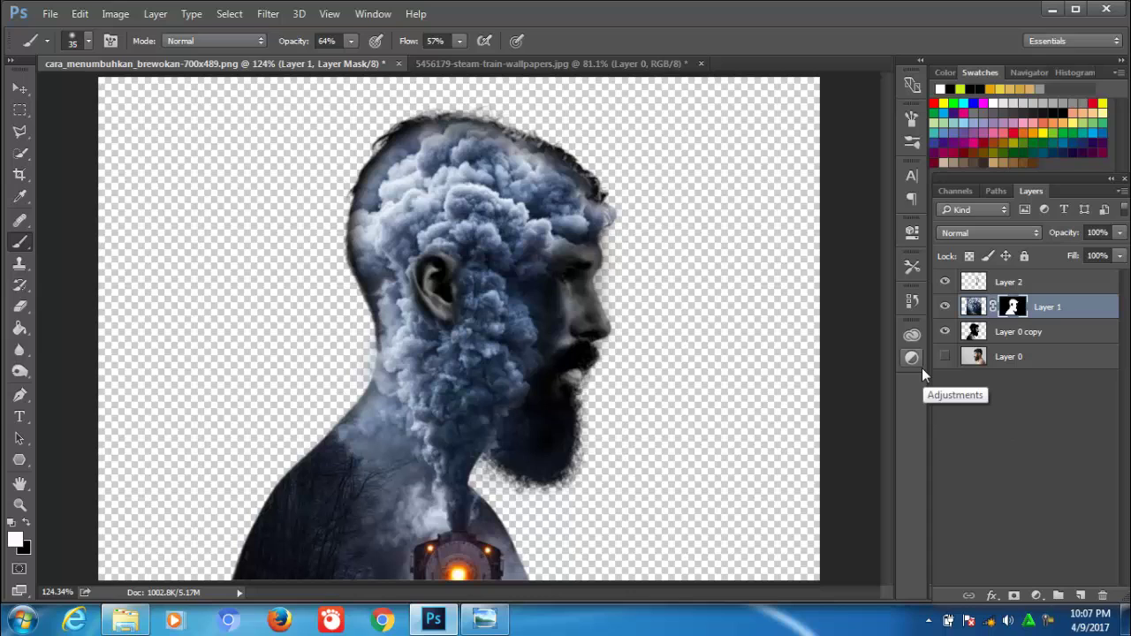
- Add a #fefbfb Solid Color fill layer above Layer 0 as a near-white background
click(1041, 357)
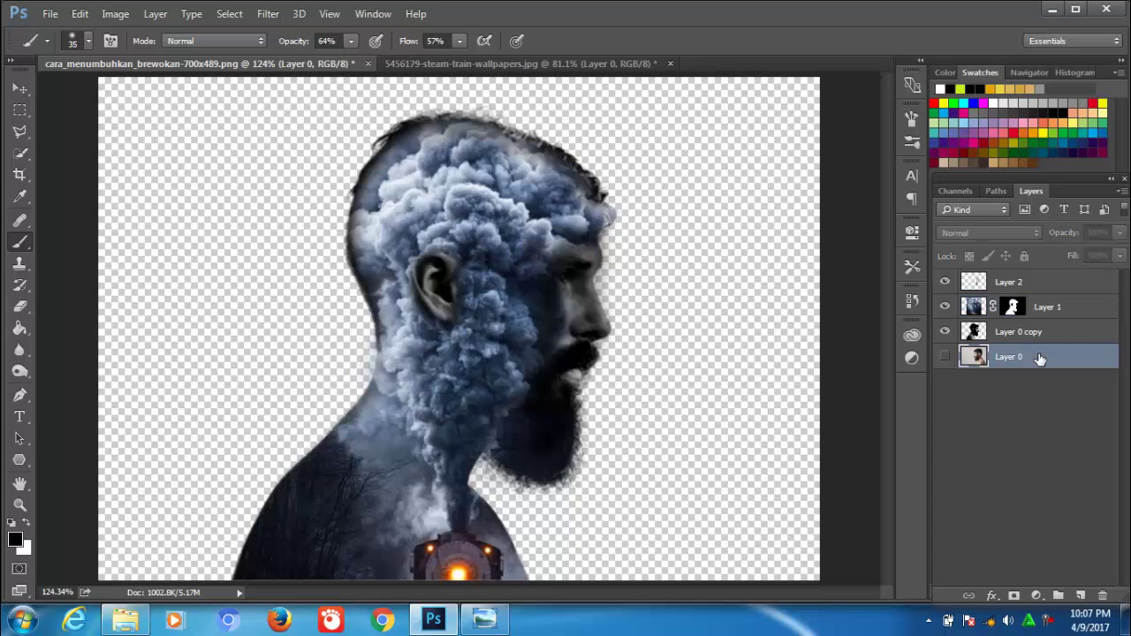
click(1037, 596)
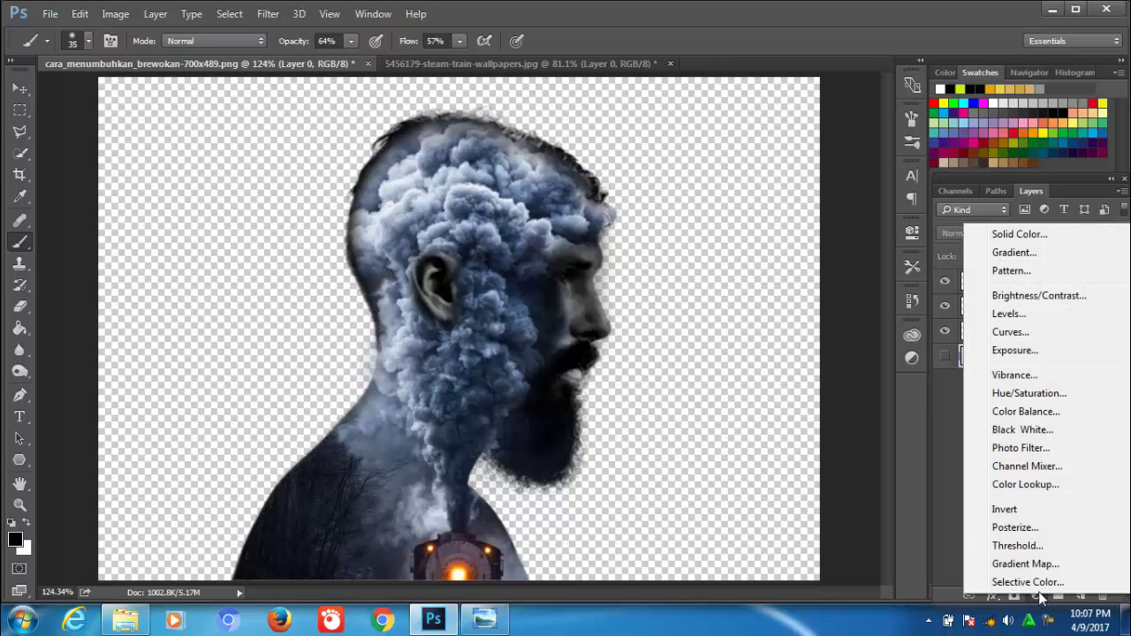
click(1018, 239)
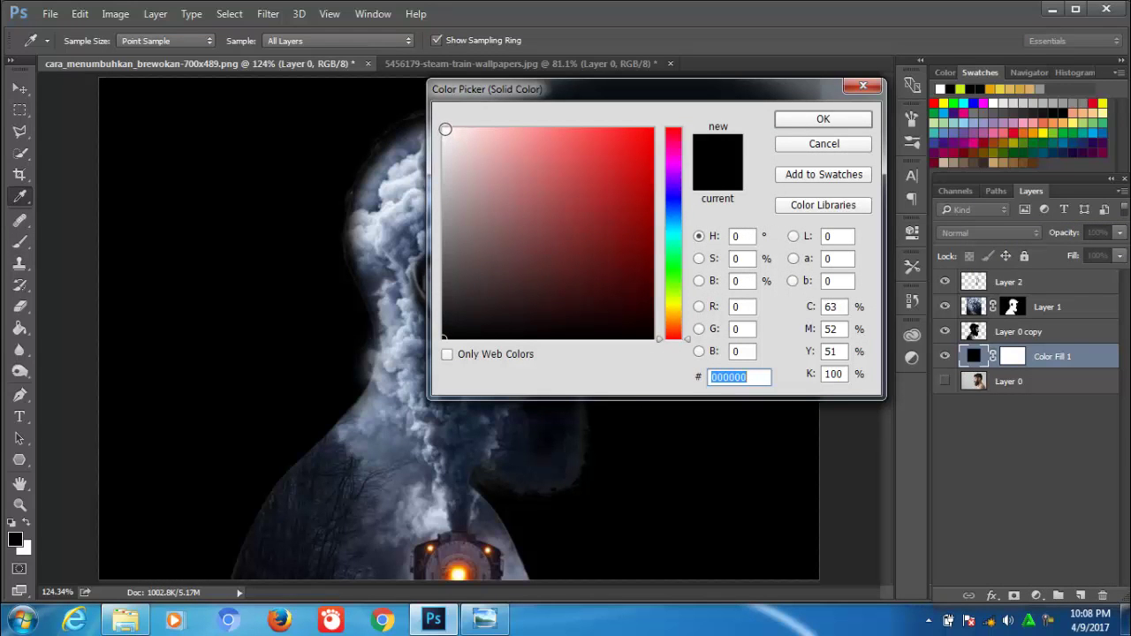
click(445, 129)
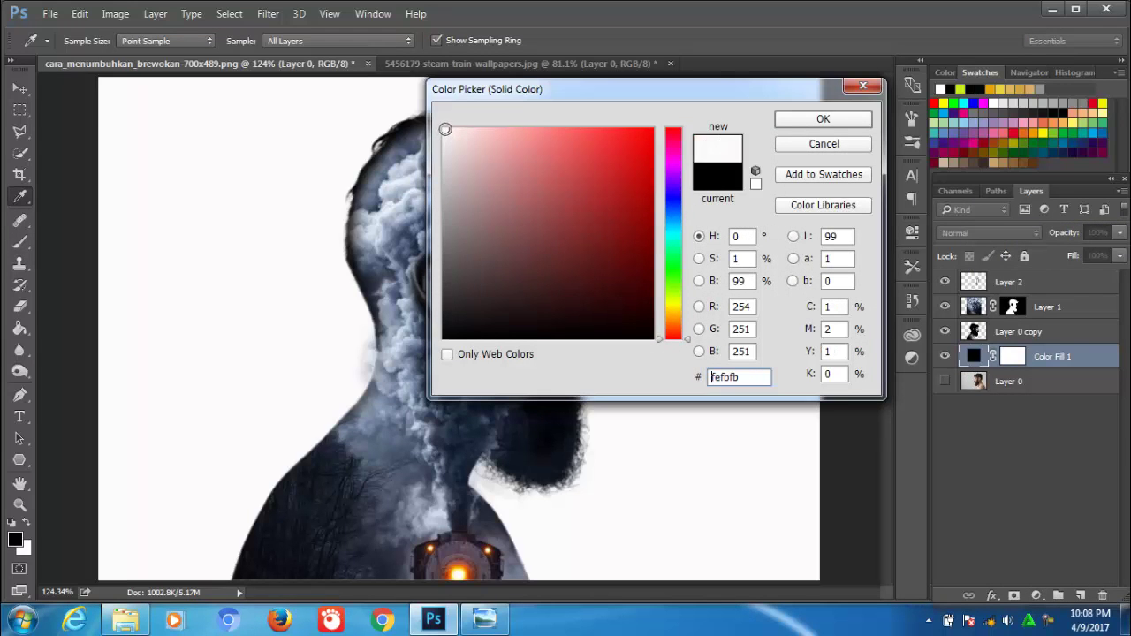
click(824, 118)
key(b)
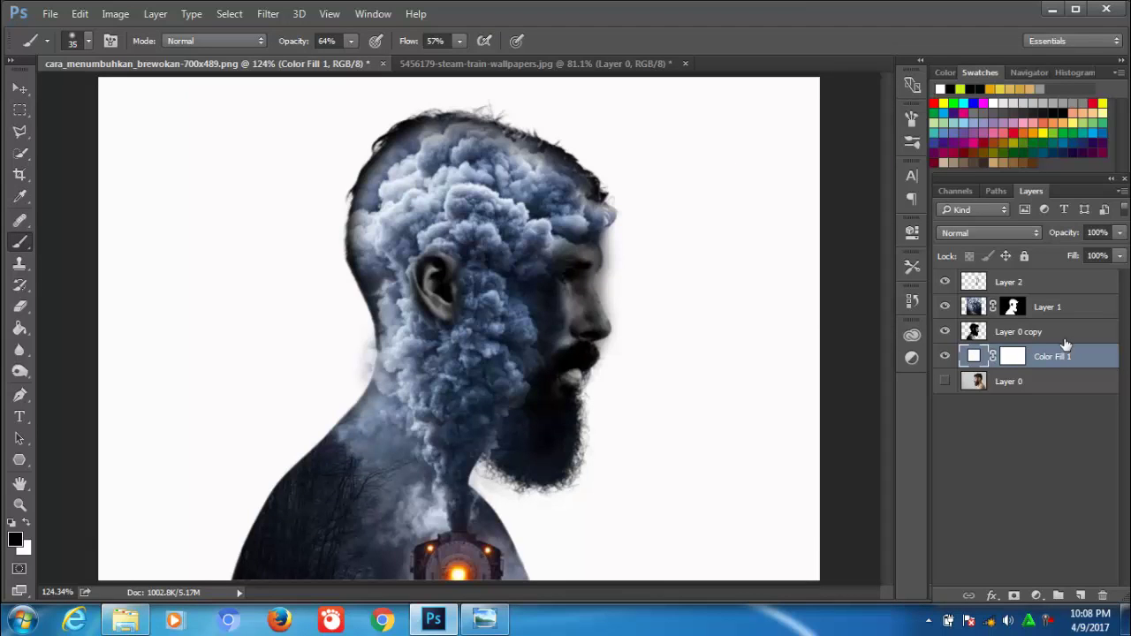
click(1001, 333)
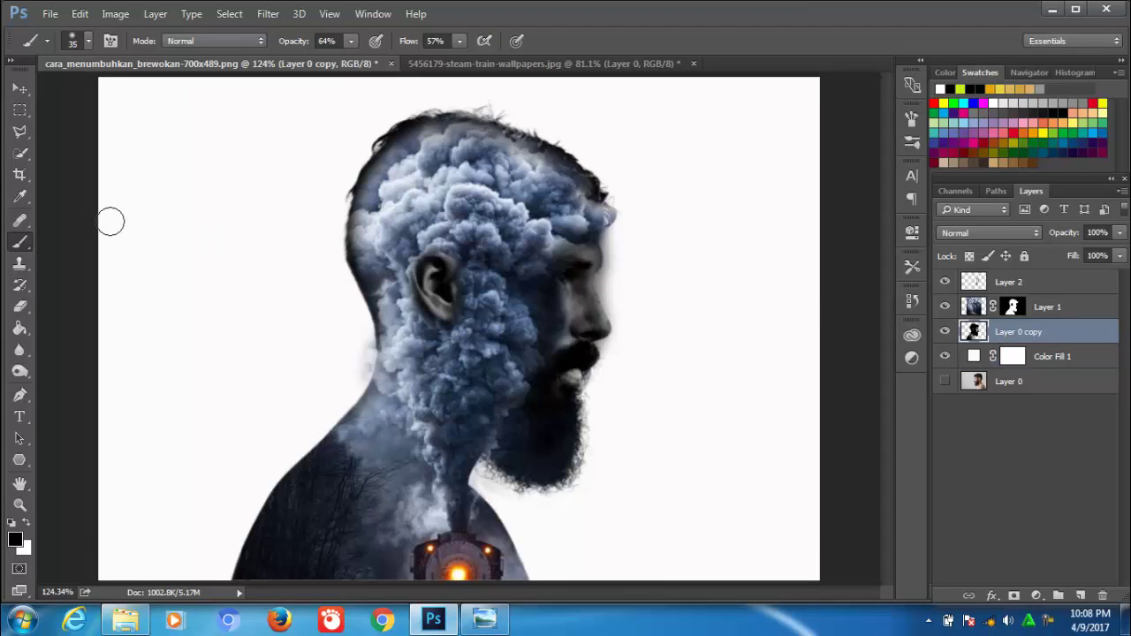
- Clip Layer 2 to the smoke-filled Layer 1 with Create Clipping Mask
key(e)
click(16, 92)
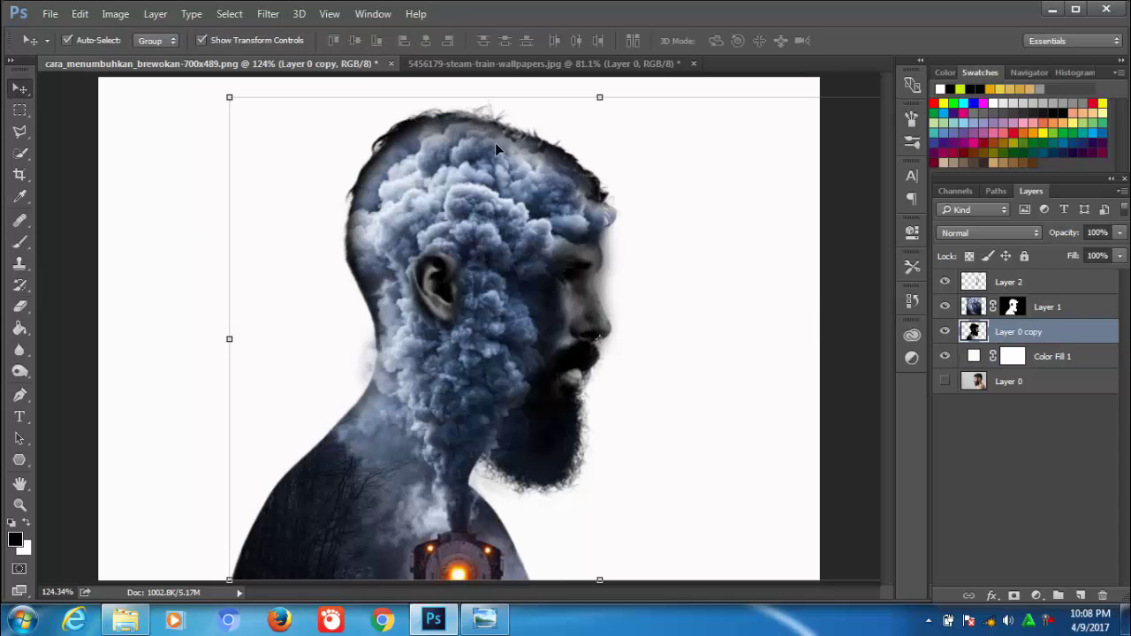
click(1005, 284)
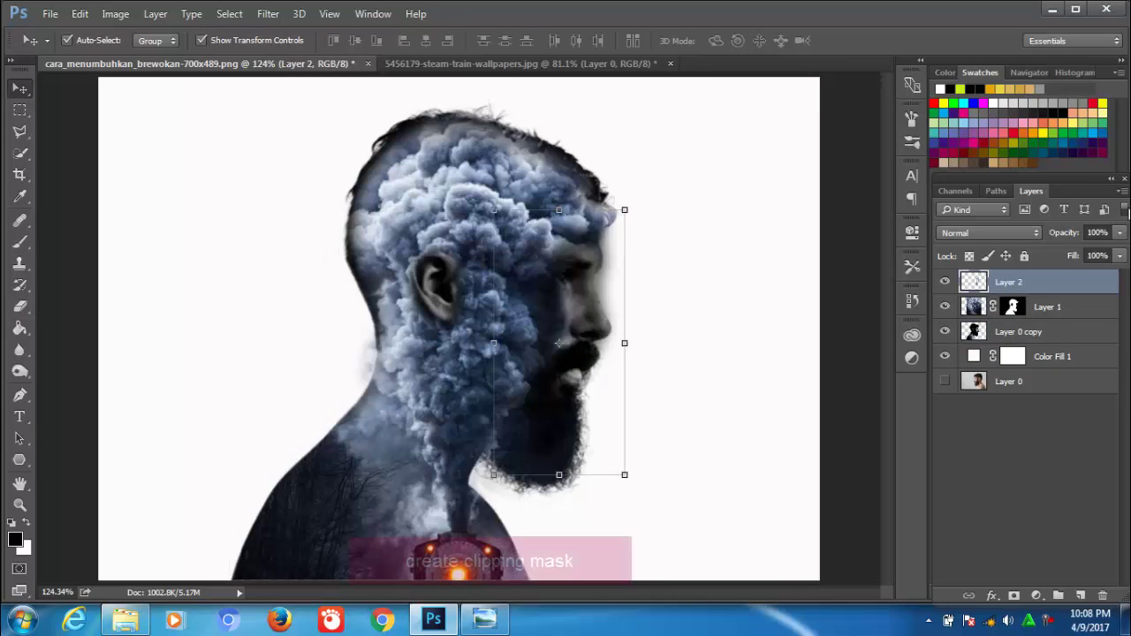
click(1118, 192)
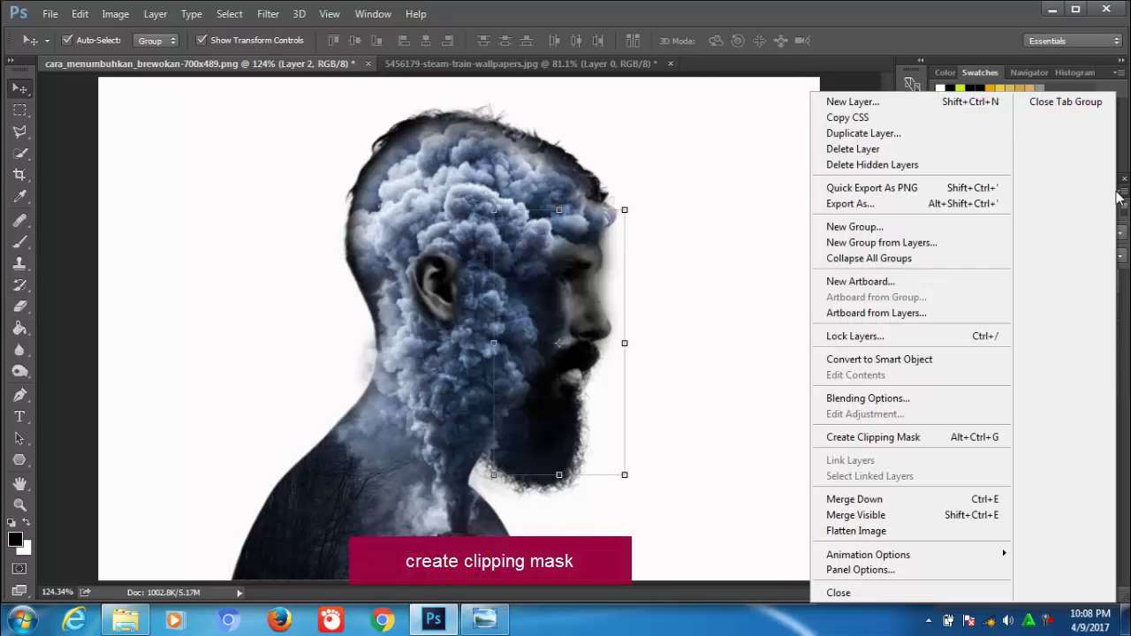
click(915, 437)
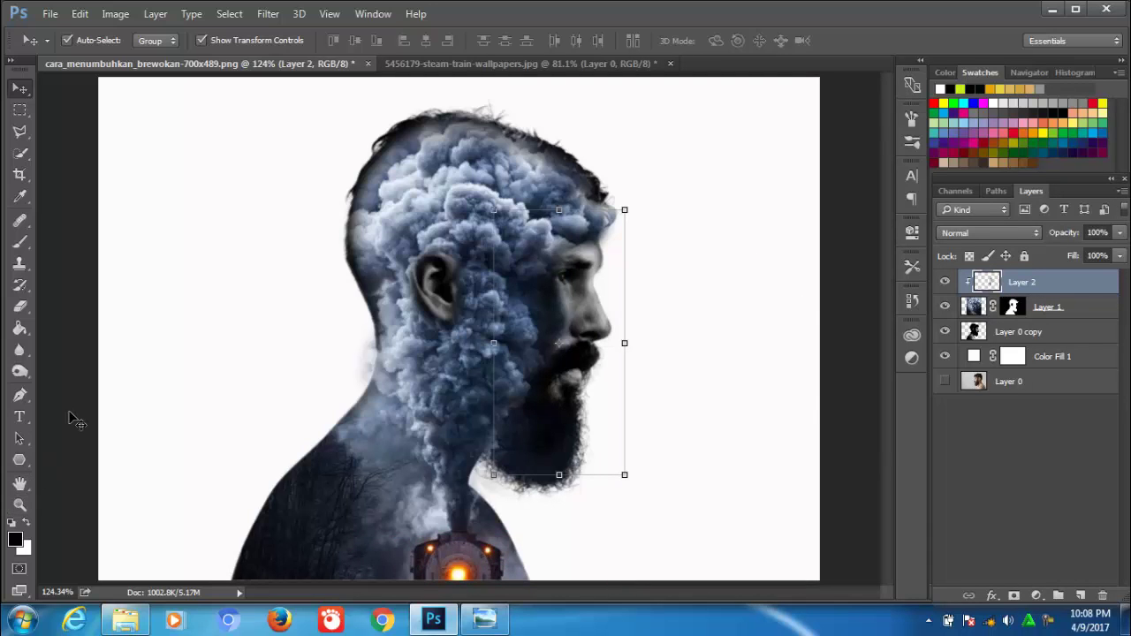
- Set the brush to 81% opacity and 76% flow and shade from nose to mouth
click(21, 241)
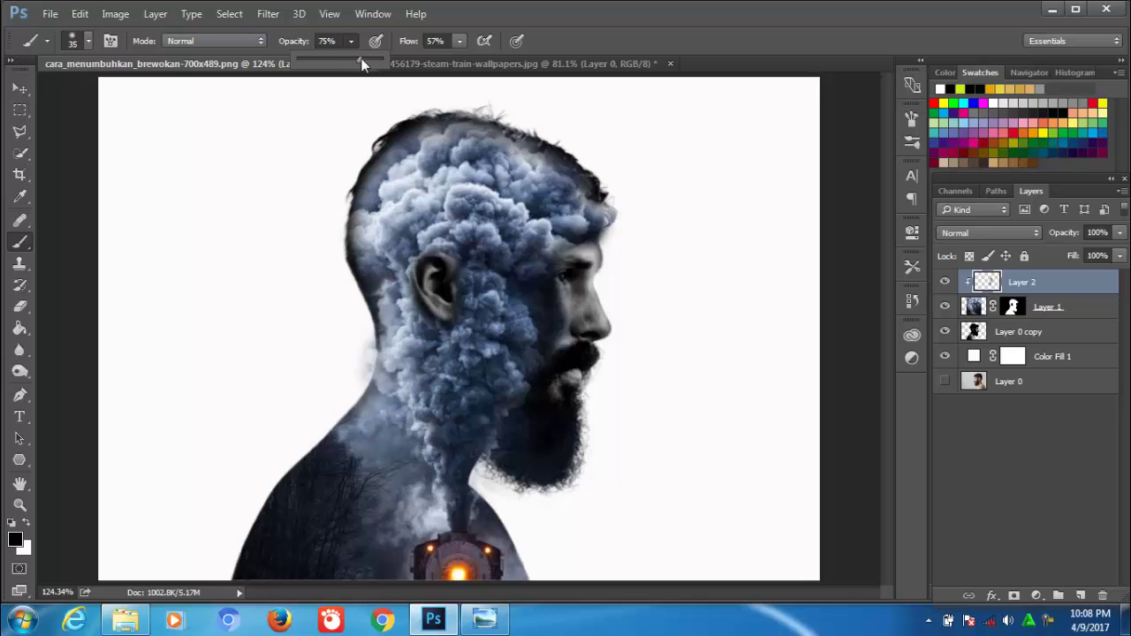
drag(362, 58, 366, 59)
click(458, 41)
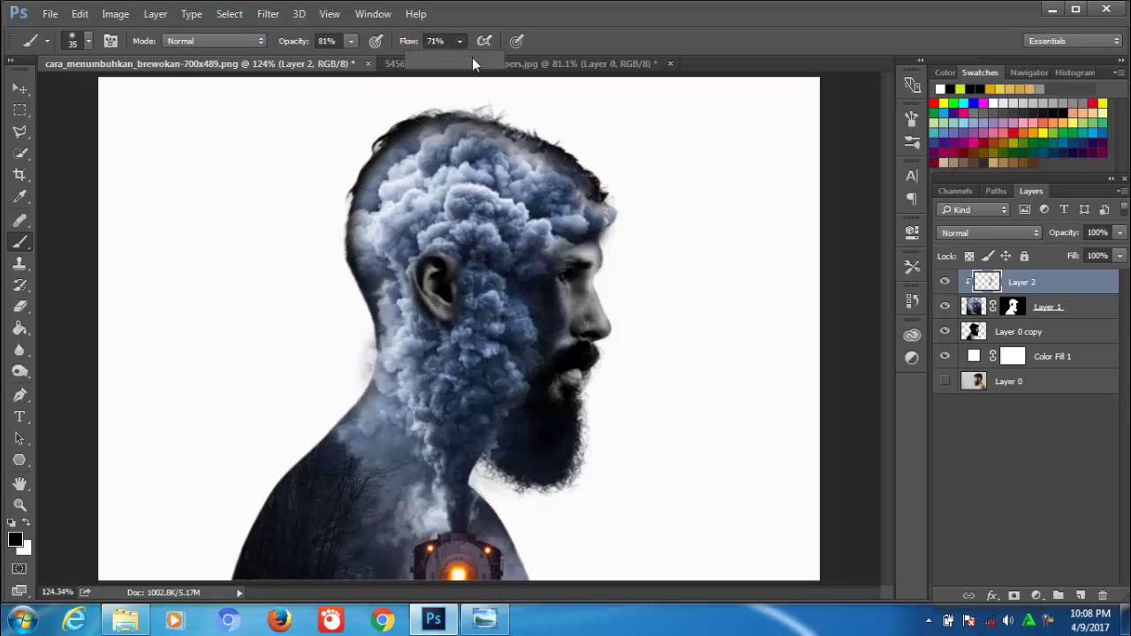
drag(459, 59, 476, 59)
click(608, 235)
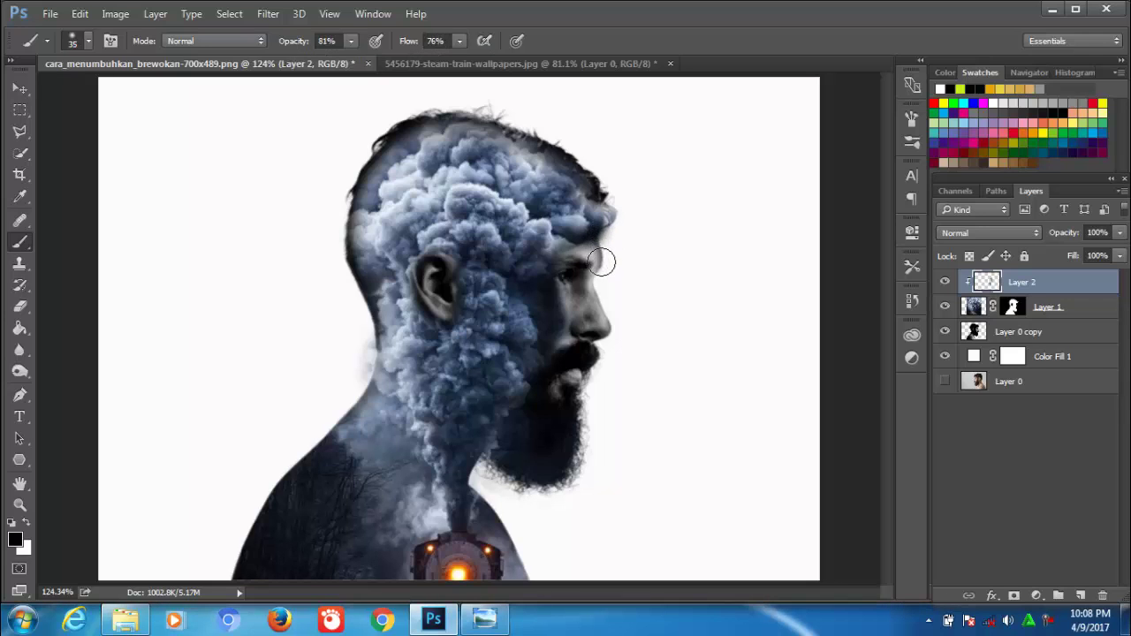
mouse_move(598, 320)
mouse_down()
mouse_move(587, 354)
mouse_move(598, 300)
mouse_up()
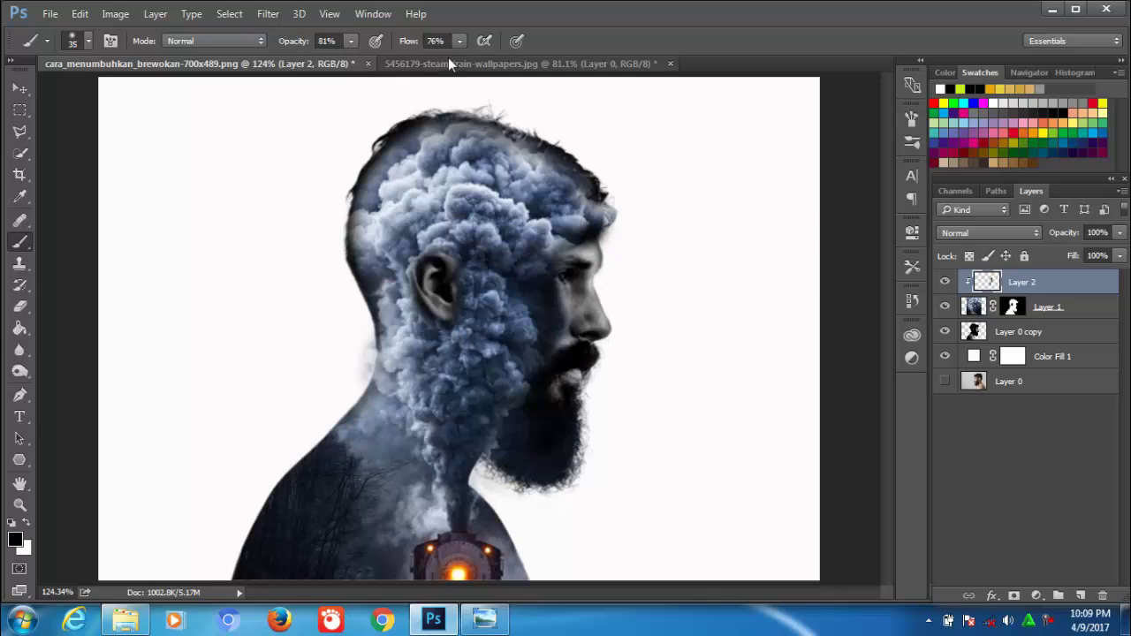
- Raise the brush flow to 98% at 100% opacity
click(352, 40)
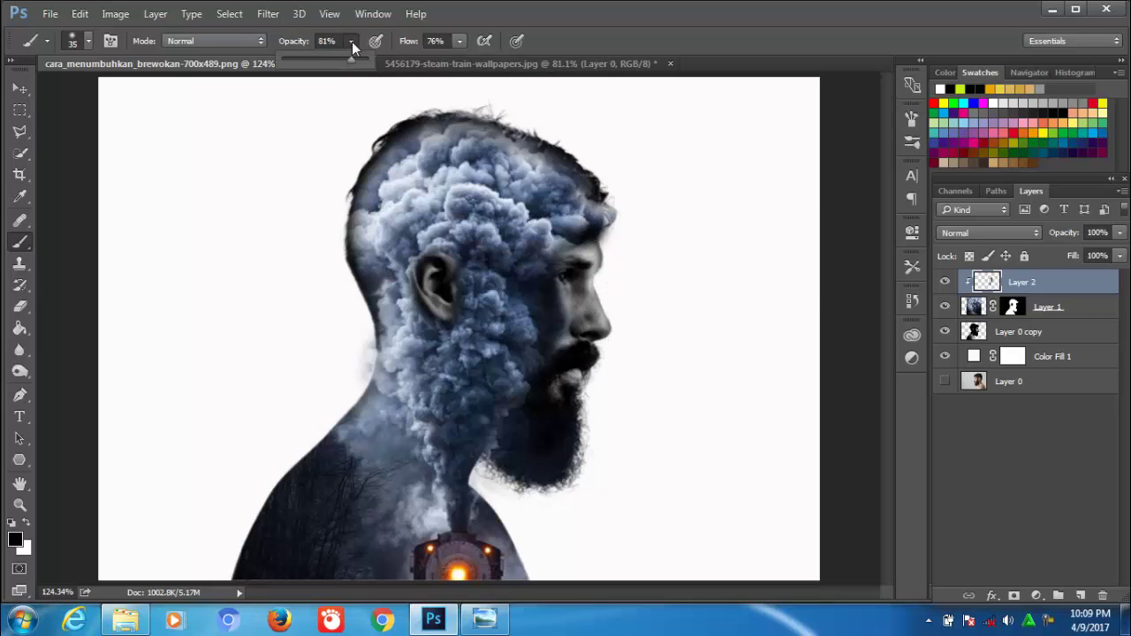
click(461, 43)
drag(461, 60, 478, 63)
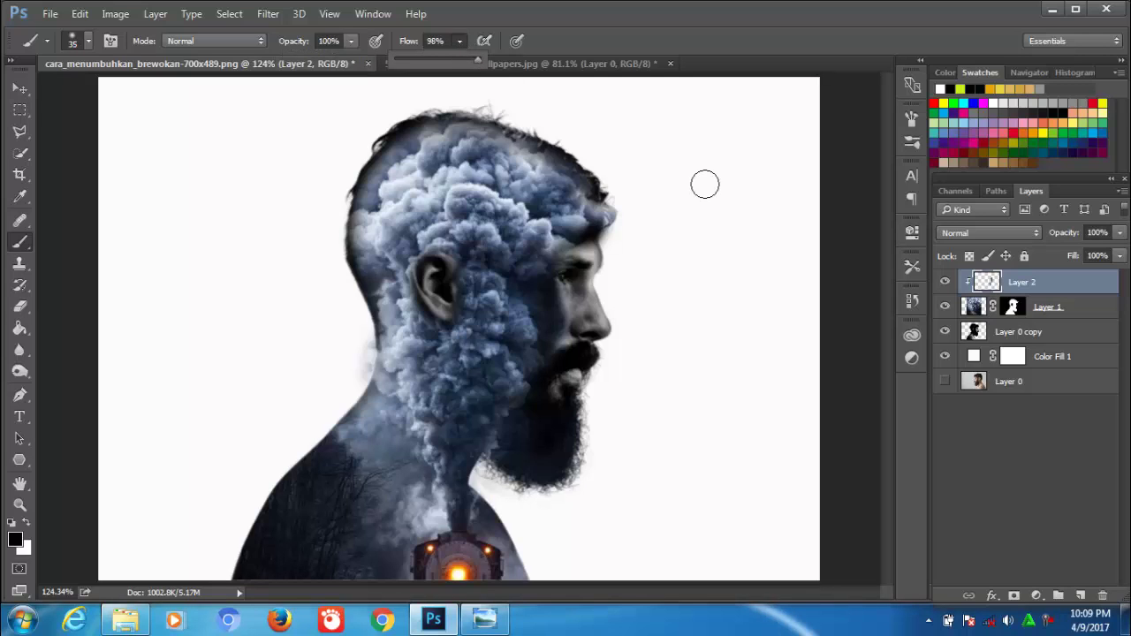
click(596, 242)
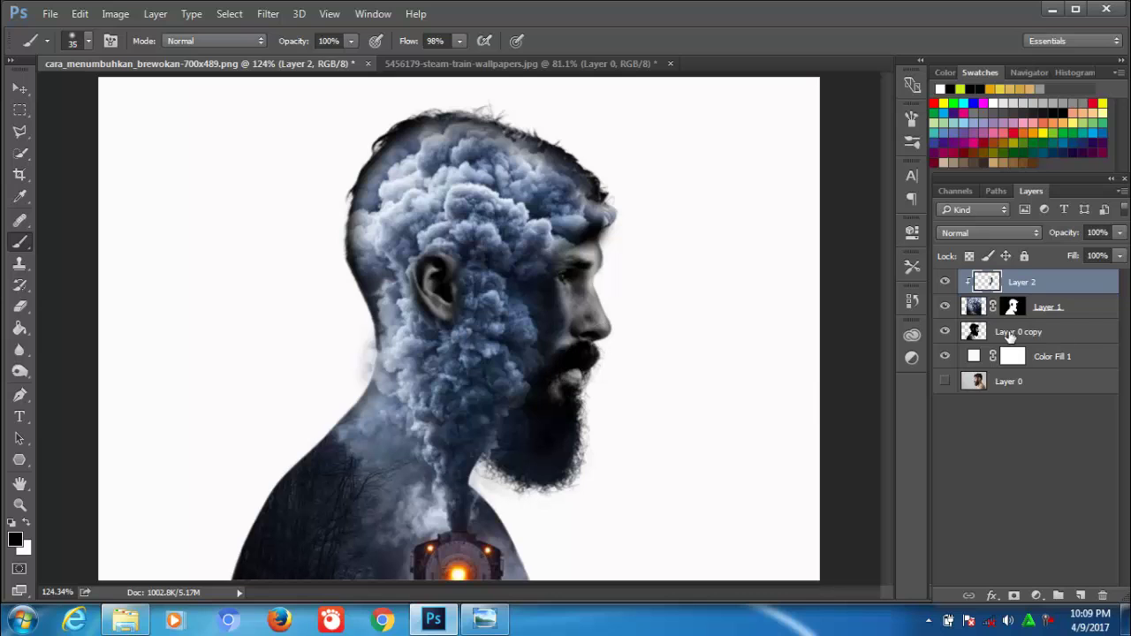
click(1010, 333)
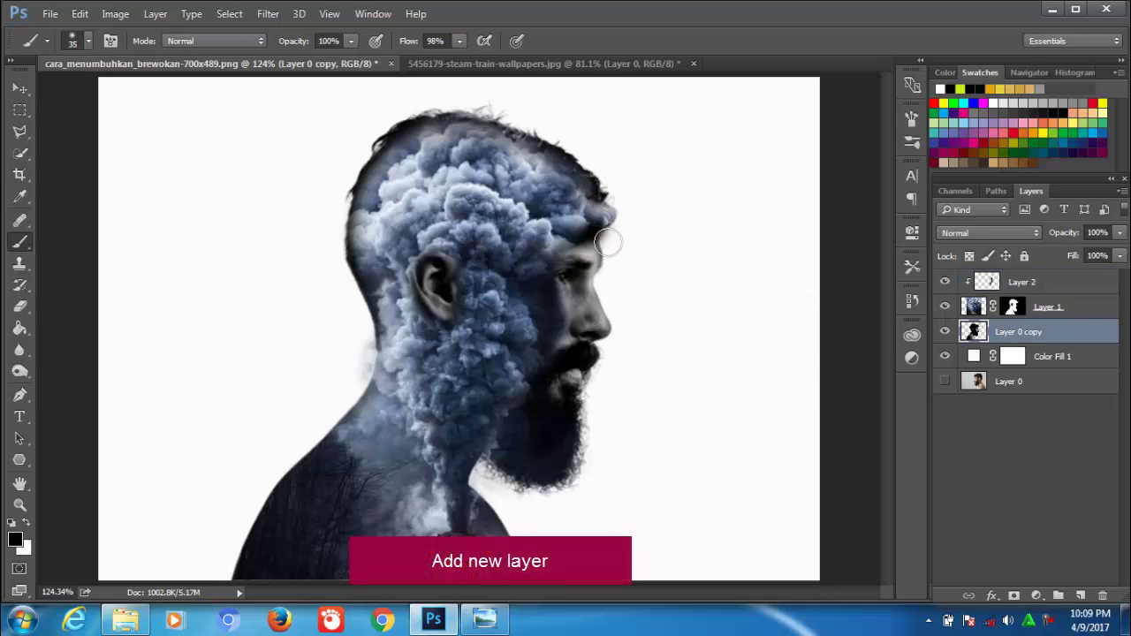
- Add a new Layer 3 clipped to Layer 0 copy
click(1079, 595)
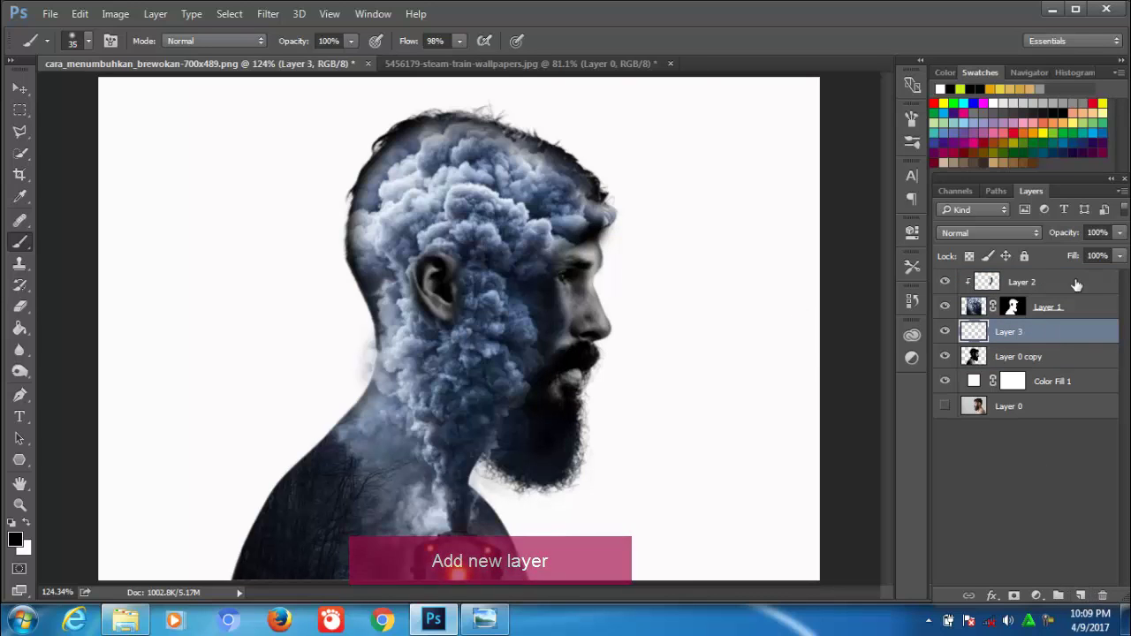
click(1124, 191)
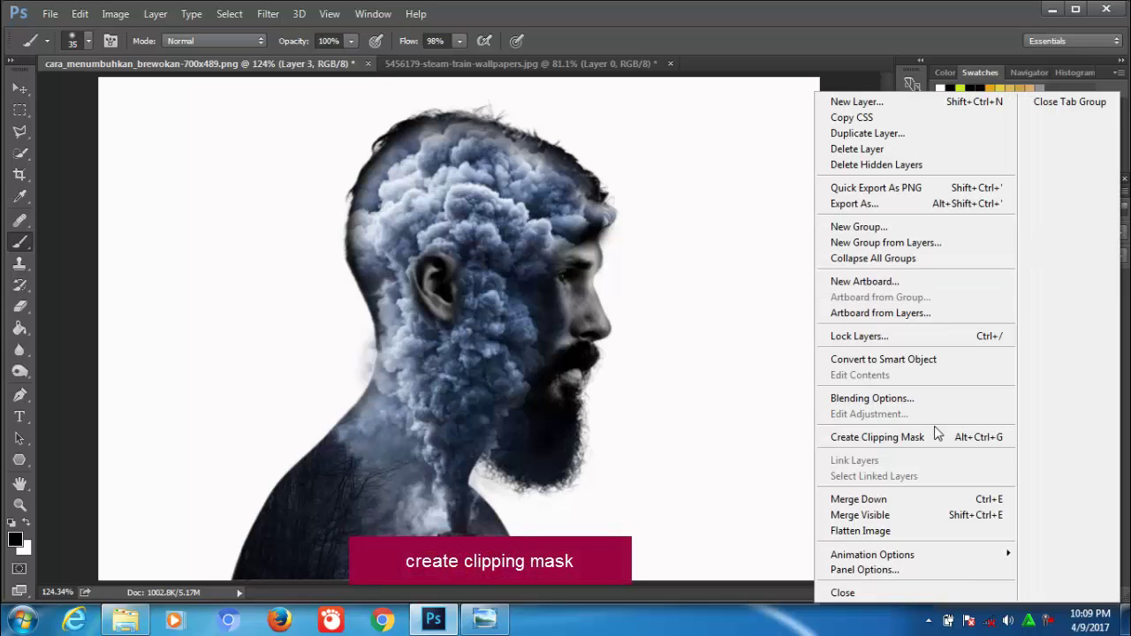
click(921, 437)
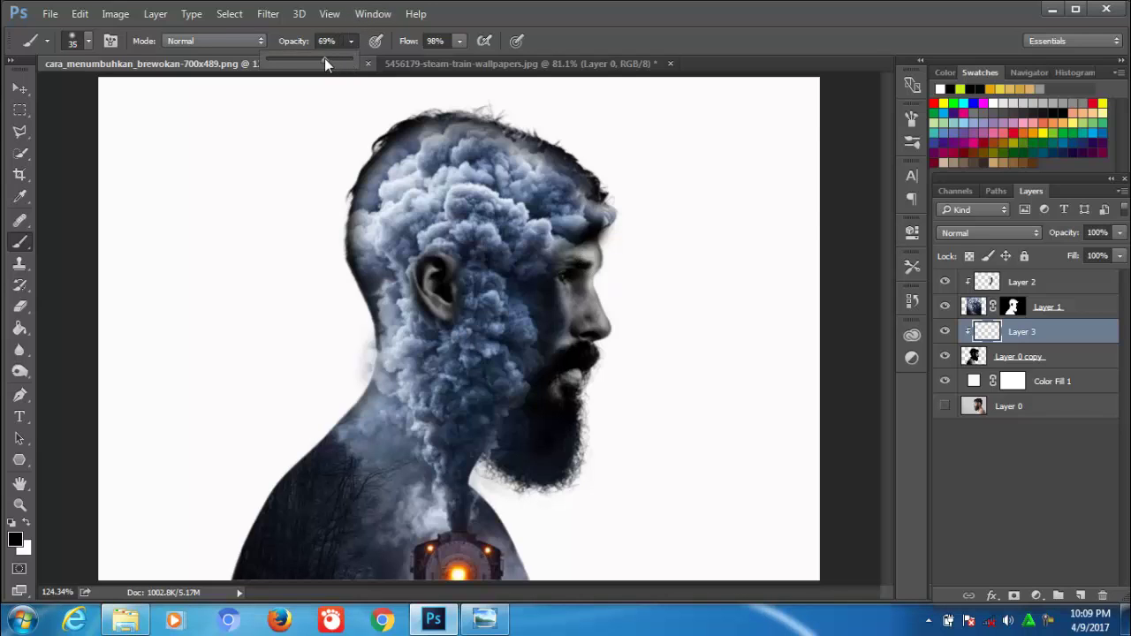
- Lower the brush flow to 77% and paint darker shading down the cheek on Layer 3
click(459, 41)
drag(460, 61, 454, 63)
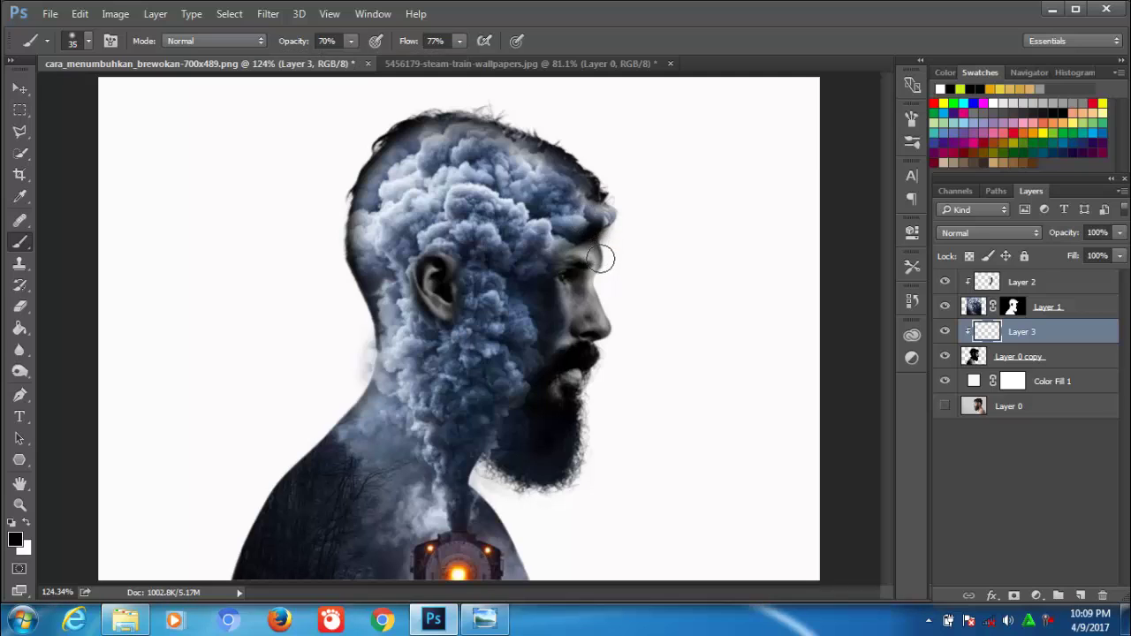
mouse_move(602, 253)
mouse_down()
mouse_move(613, 335)
mouse_move(598, 363)
mouse_up()
mouse_move(584, 254)
mouse_down()
mouse_move(575, 247)
mouse_move(555, 267)
mouse_move(542, 300)
mouse_move(525, 421)
mouse_up()
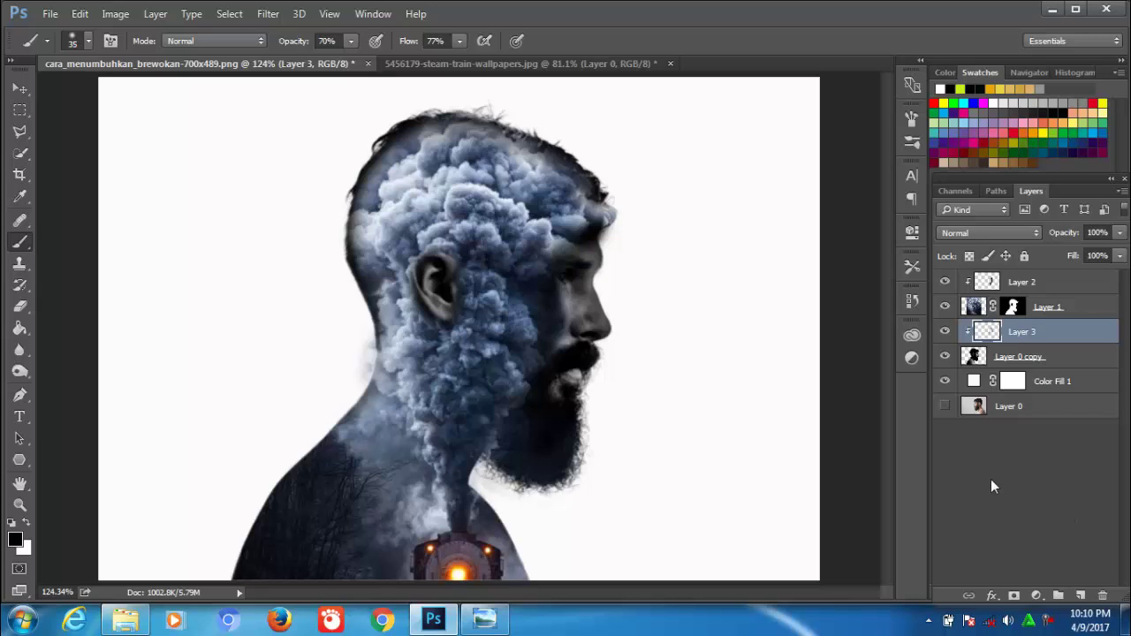
- Paint more smoke into Layer 1's mask around the crown, back of head, neck and forehead, undoing stray strokes
click(1014, 307)
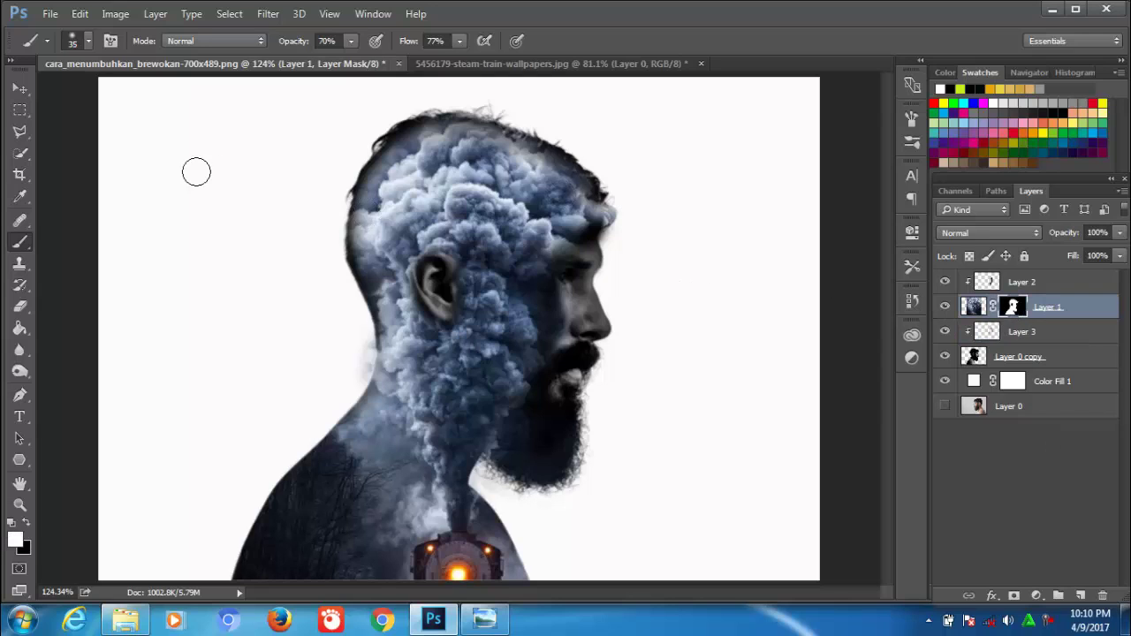
drag(520, 162, 592, 190)
mouse_move(514, 136)
mouse_down()
mouse_move(450, 113)
mouse_move(413, 120)
mouse_up()
key(ctrl+z)
drag(412, 131, 385, 145)
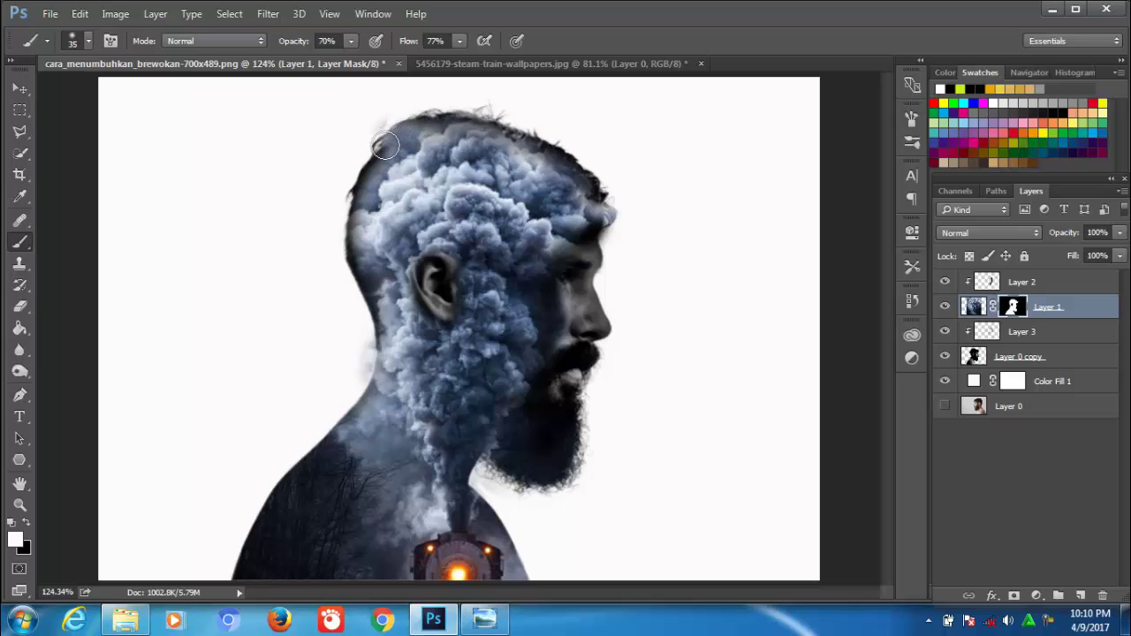
key(ctrl+z)
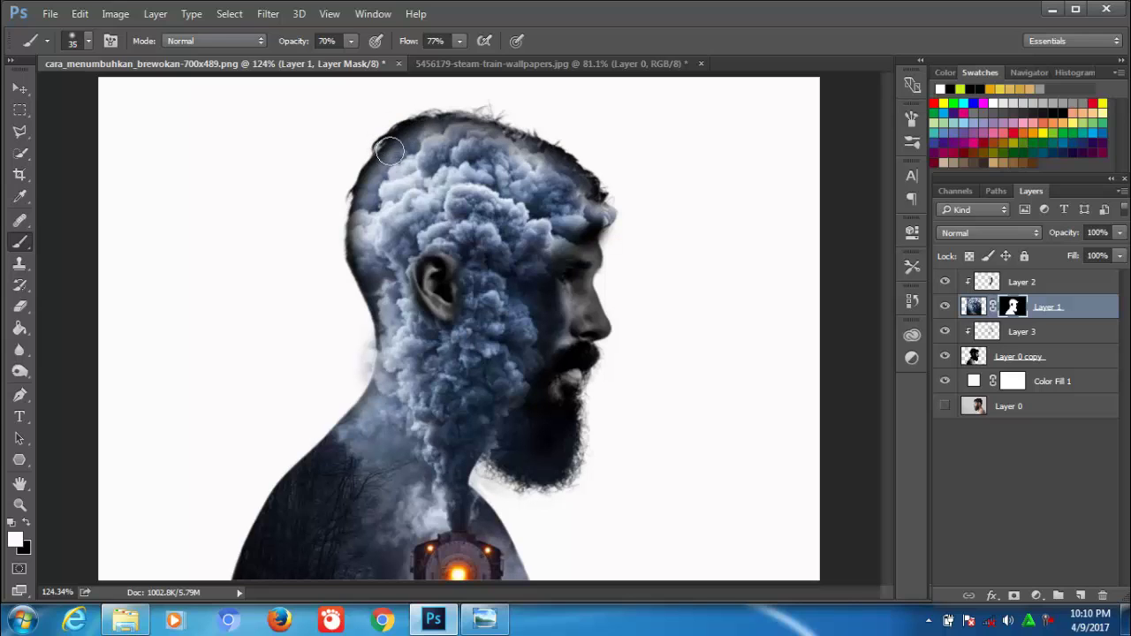
mouse_move(452, 133)
mouse_down()
mouse_move(396, 145)
mouse_move(367, 200)
mouse_move(362, 260)
mouse_move(389, 318)
mouse_up()
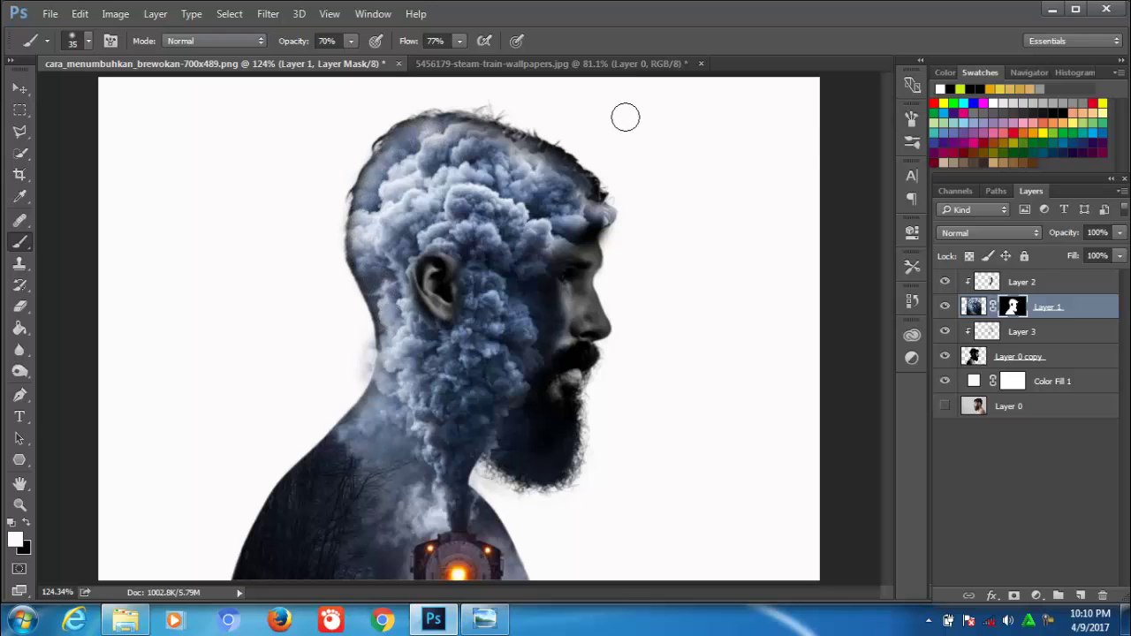
mouse_move(599, 201)
mouse_down()
mouse_move(528, 145)
mouse_move(459, 121)
mouse_move(394, 144)
mouse_move(368, 187)
mouse_up()
drag(359, 270, 394, 358)
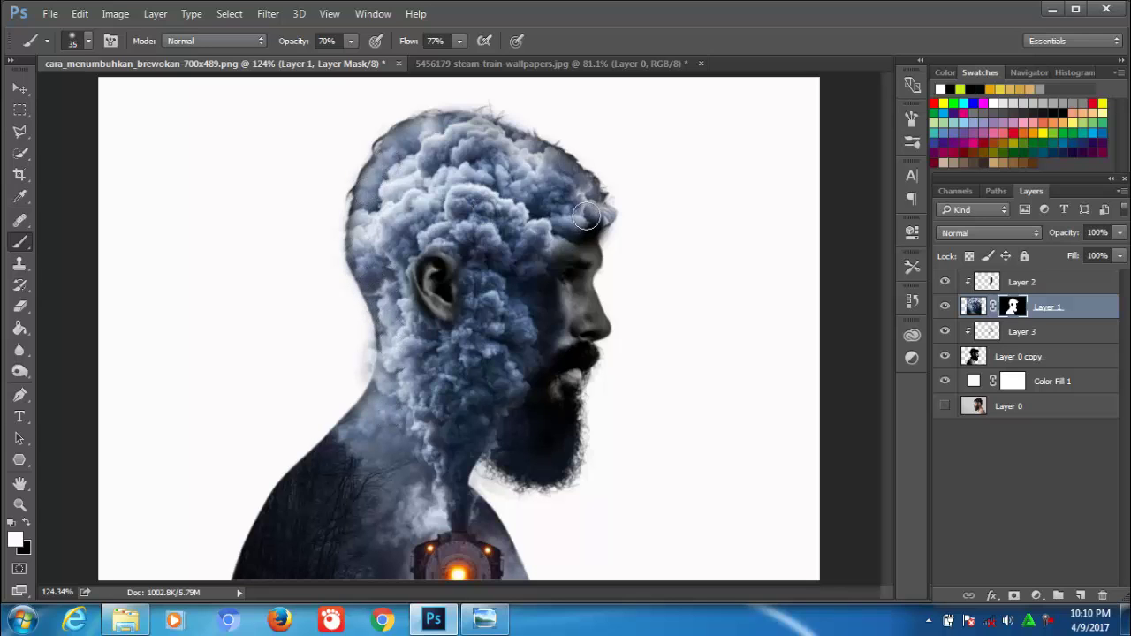
drag(586, 216, 589, 194)
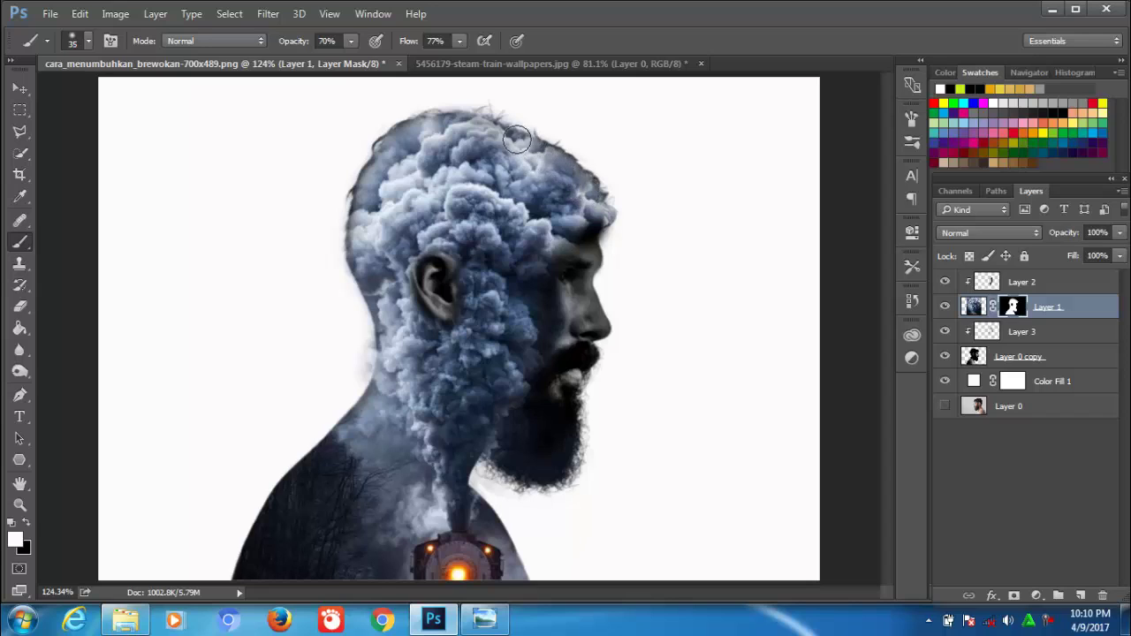